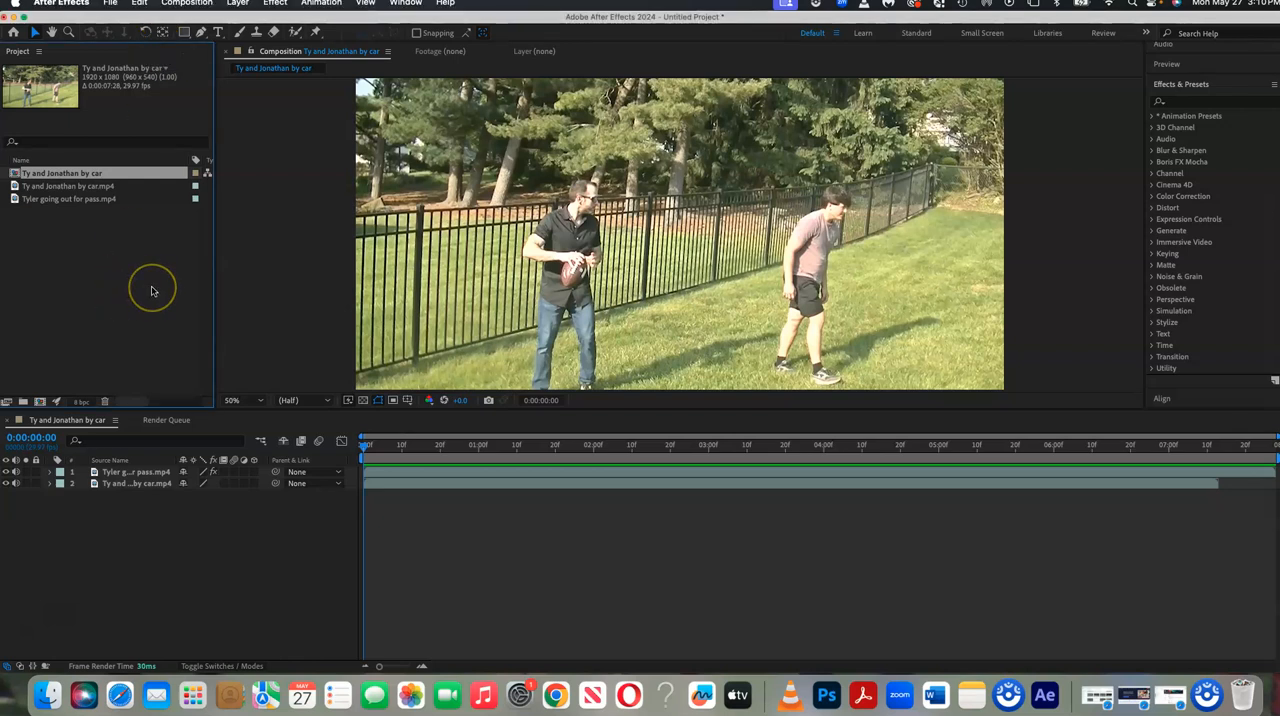
# Switch to Finder, open the going-out-for-pass video in the Rendered folder to view it, and return to After Effects.
pyautogui.click(153, 298)
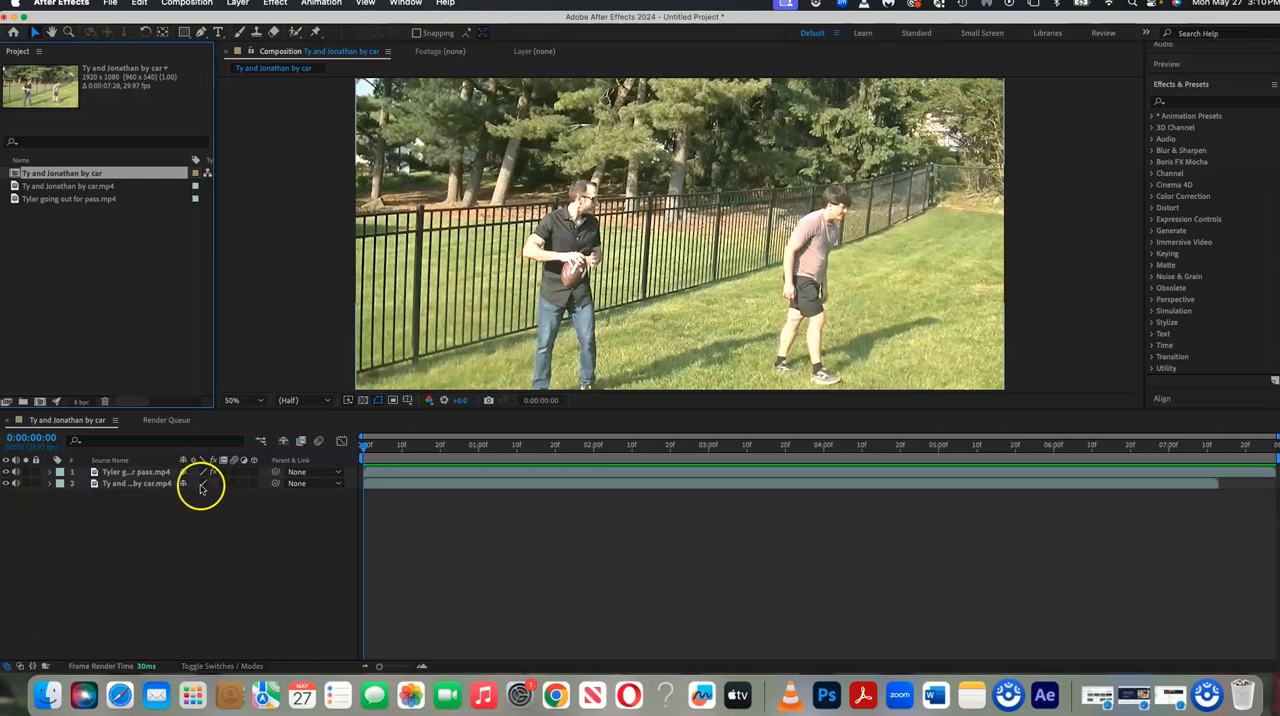
pyautogui.click(48, 694)
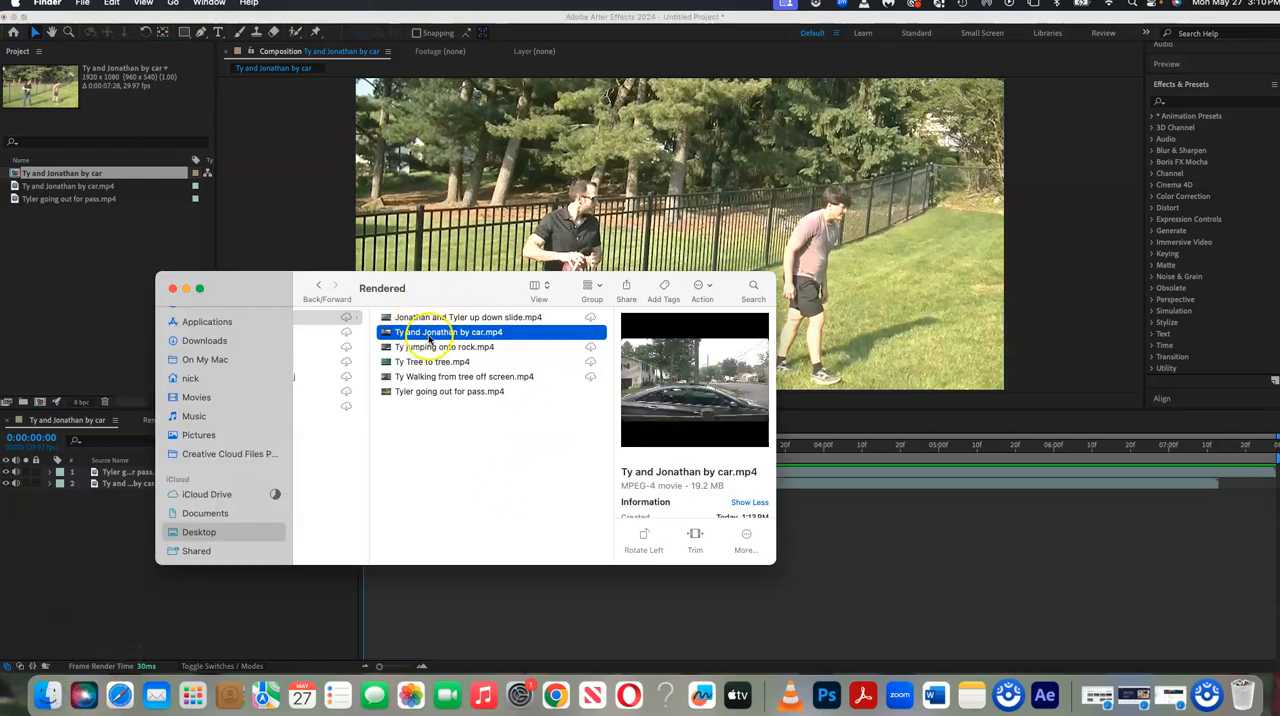
pyautogui.click(457, 393)
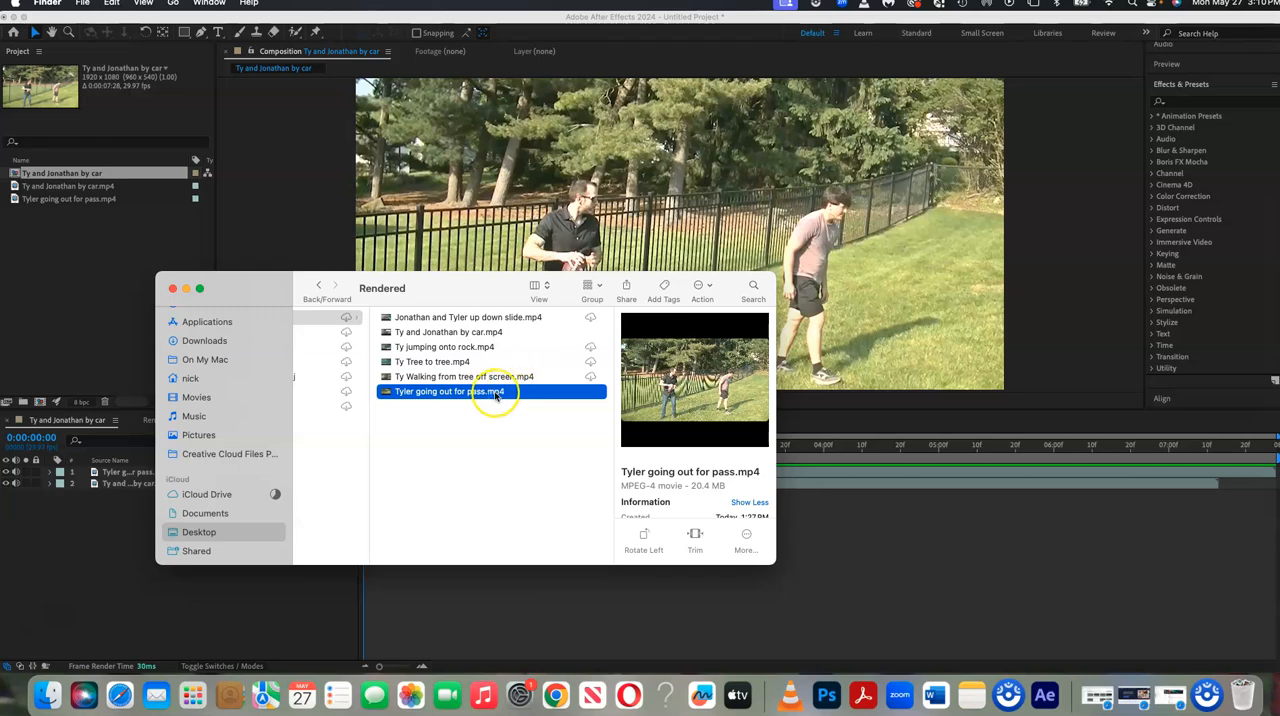
pyautogui.click(497, 393)
pyautogui.doubleClick(525, 392)
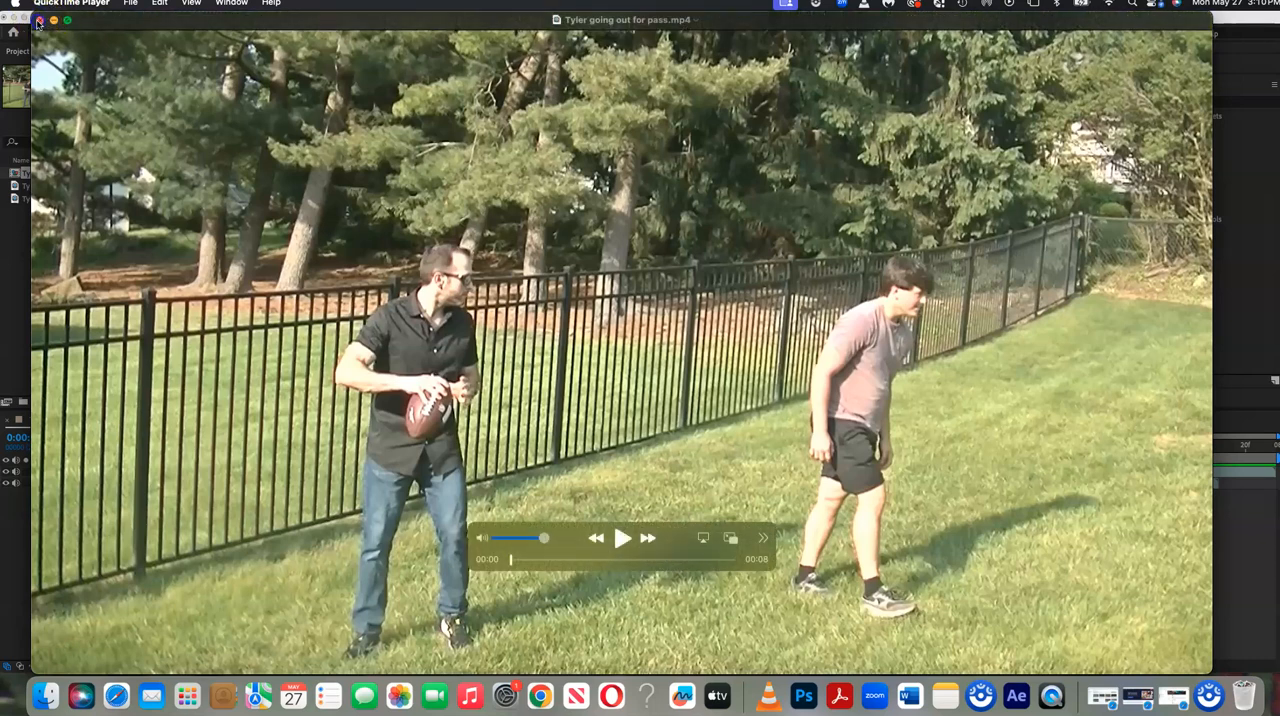
pyautogui.click(38, 21)
pyautogui.click(256, 232)
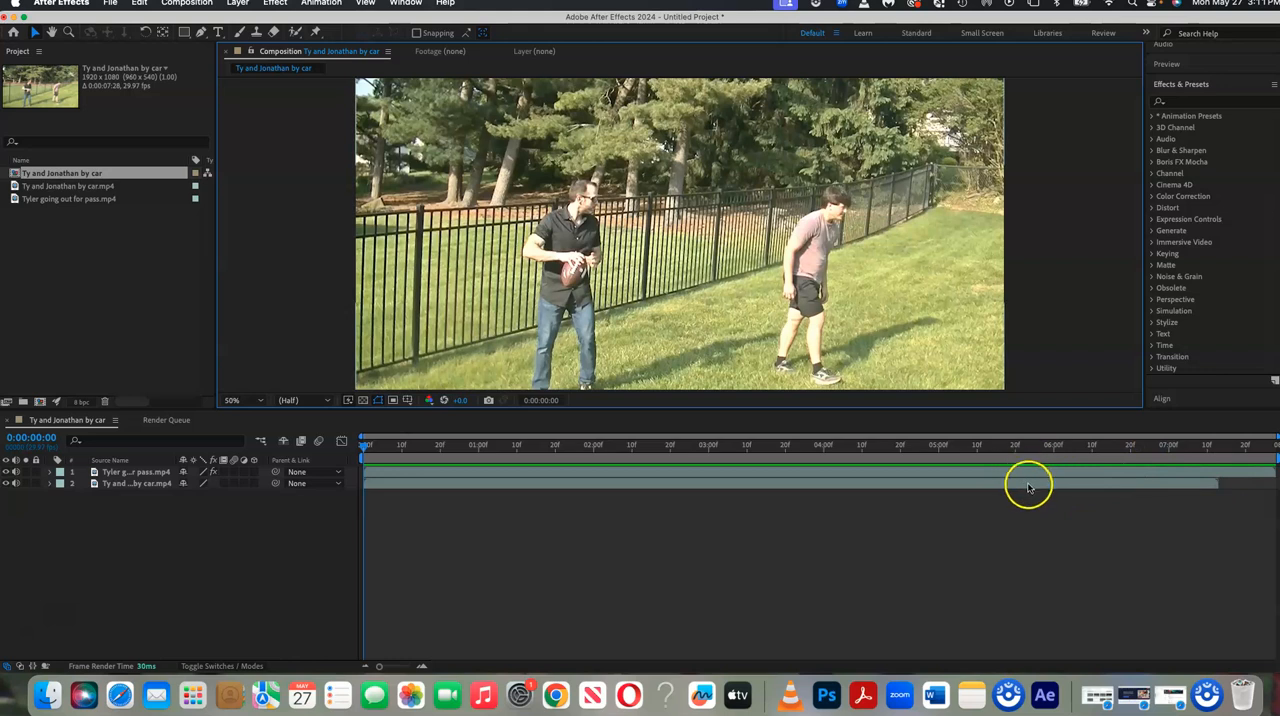
# Set the composition's duration to 0:00:15:28.
pyautogui.click(200, 6)
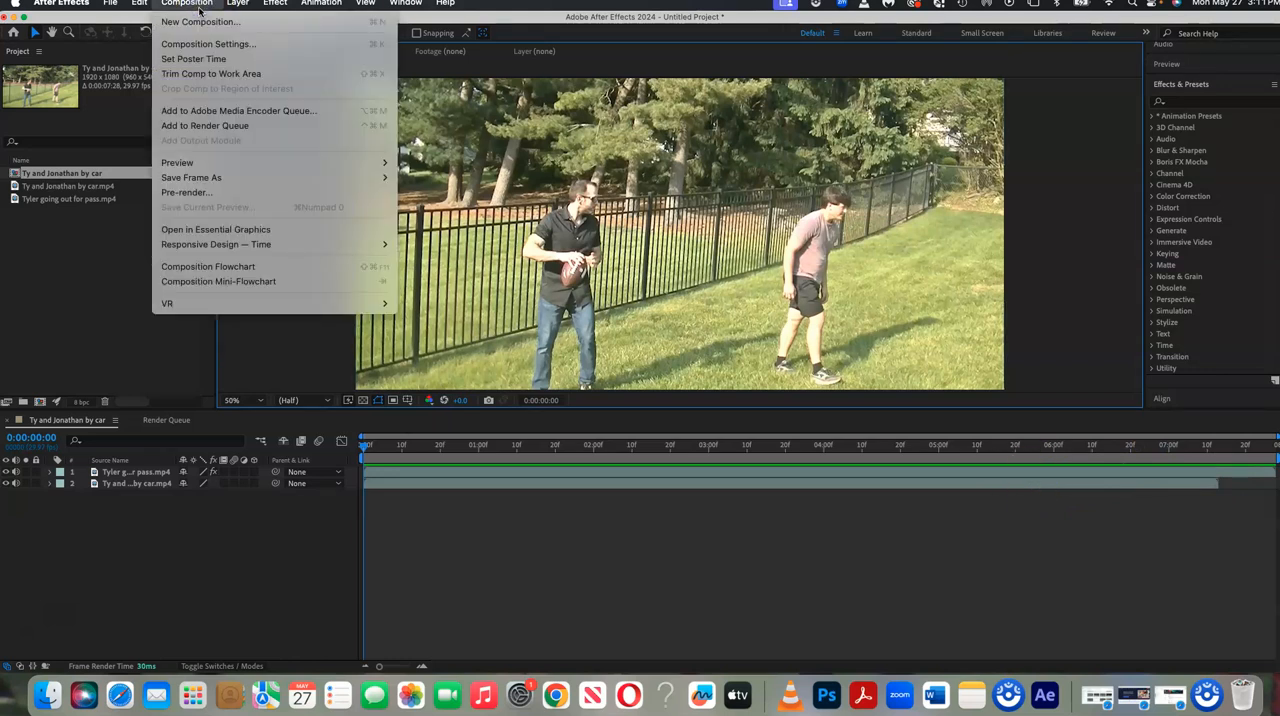
pyautogui.click(205, 43)
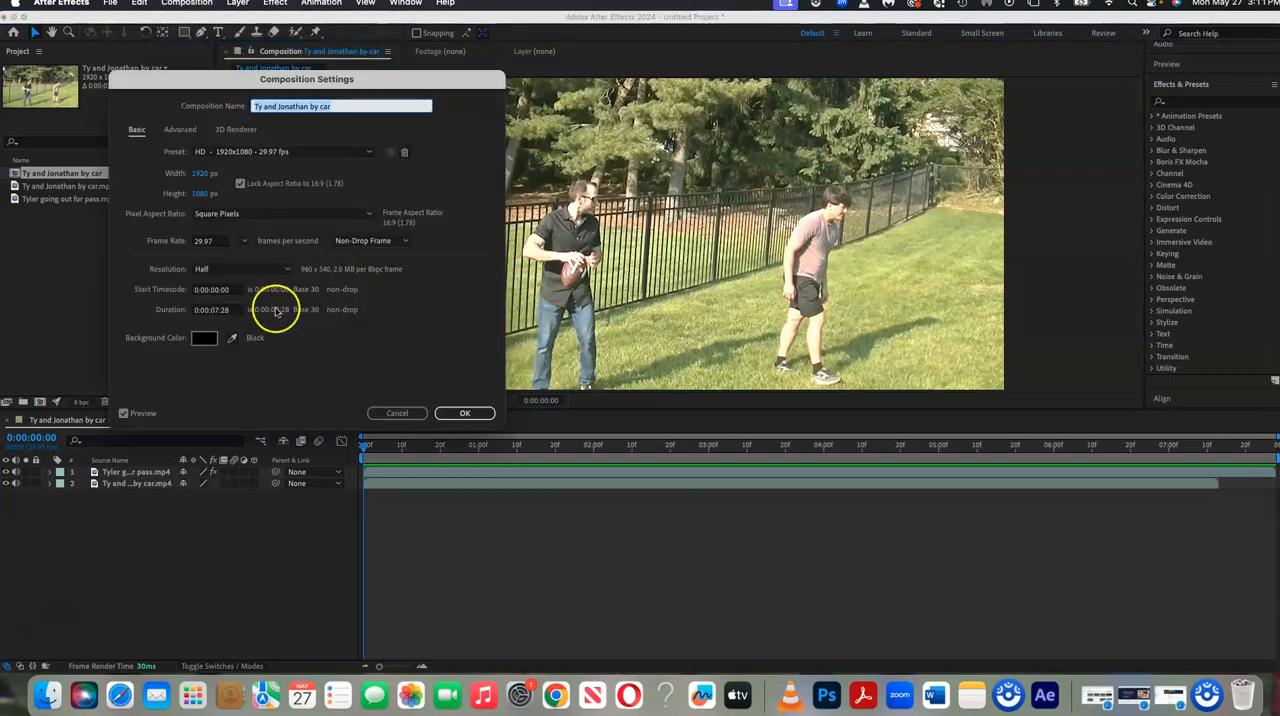
pyautogui.click(218, 311)
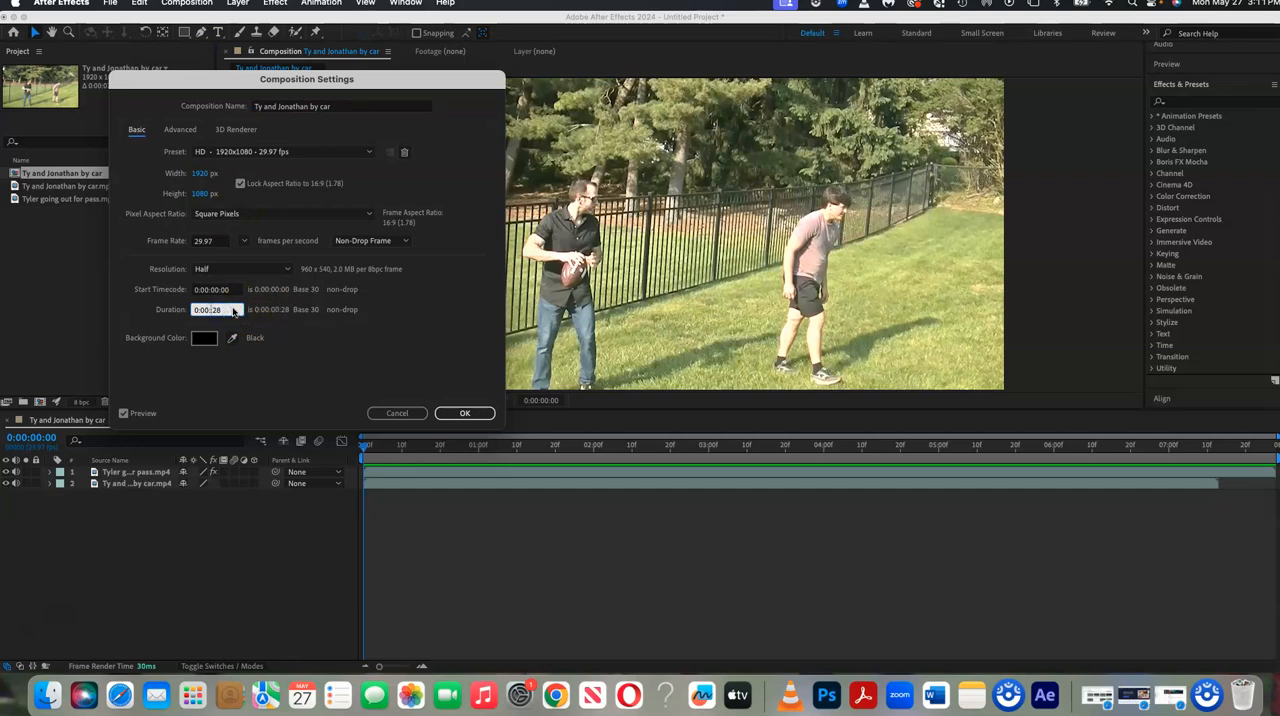
pyautogui.click(443, 413)
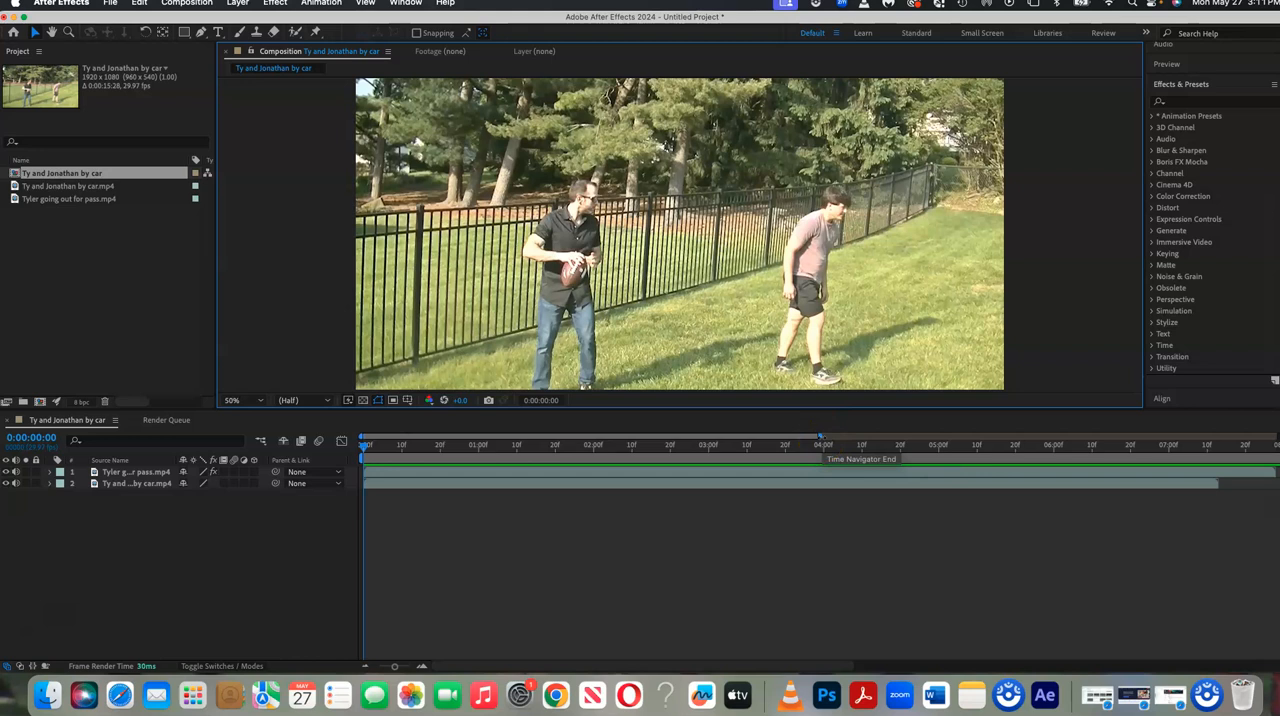
# Move the car clip's layer in time so it starts right where the football clip ends.
pyautogui.moveTo(820, 440); pyautogui.dragTo(1276, 440)
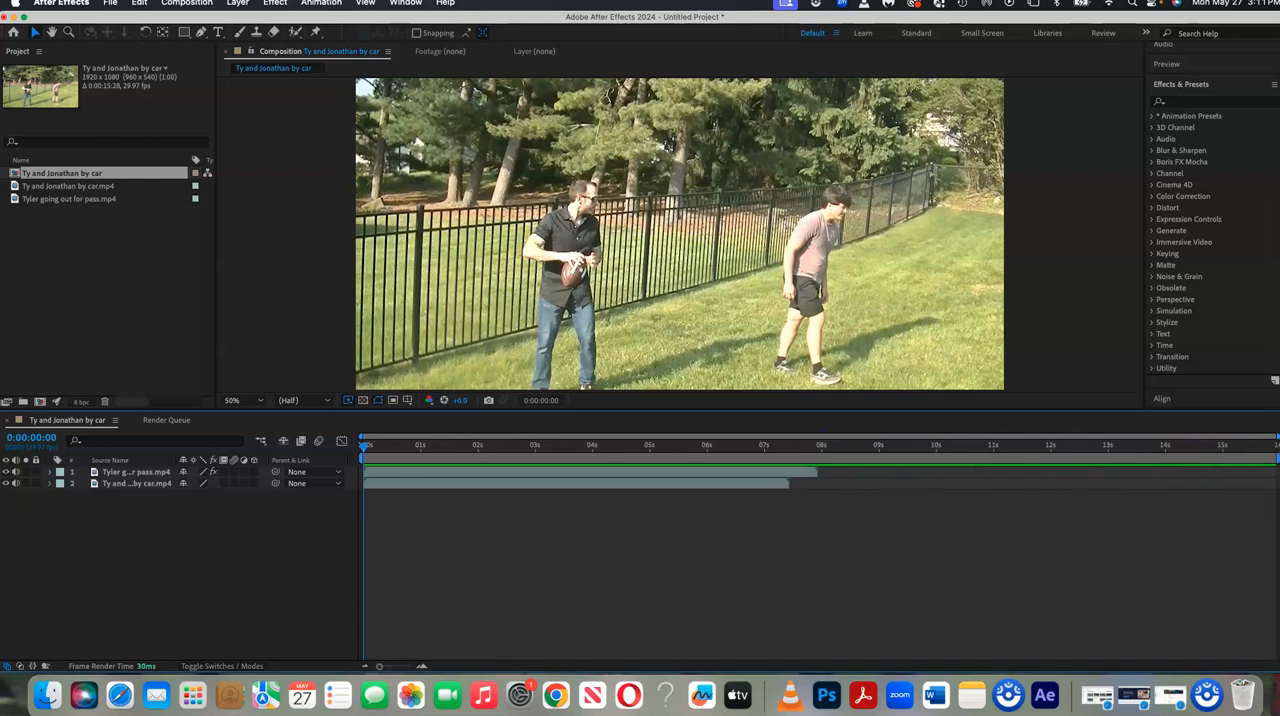
pyautogui.click(128, 484)
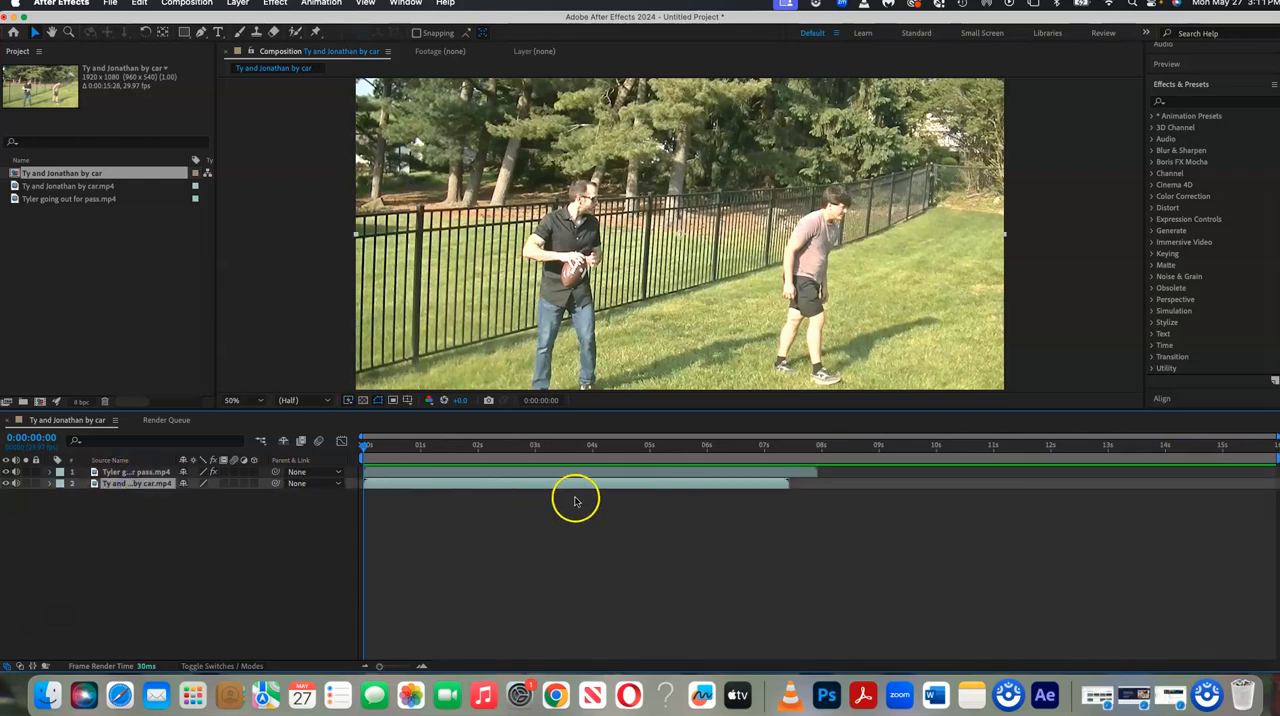
pyautogui.moveTo(396, 486); pyautogui.dragTo(826, 496)
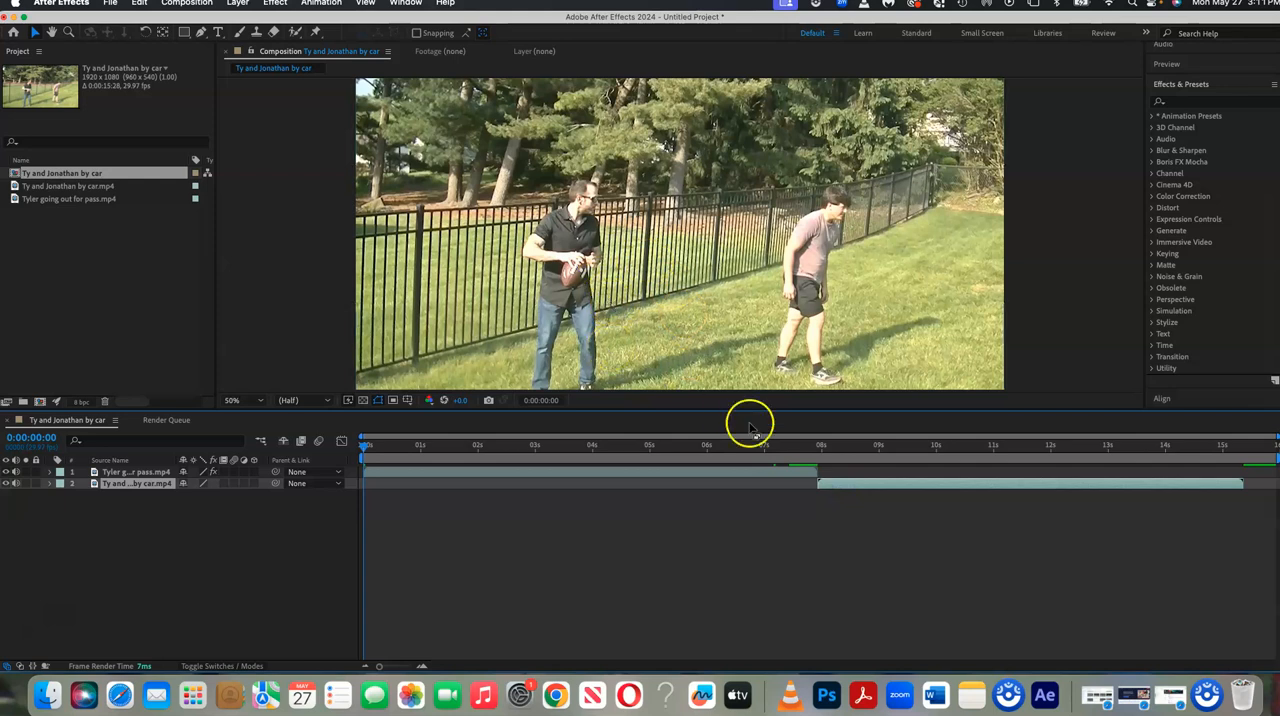
# Scrub and play back the composition to check the cut between the football clip and the car clip.
pyautogui.click(810, 446)
pyautogui.moveTo(814, 449); pyautogui.dragTo(610, 440)
pyautogui.press('Home')
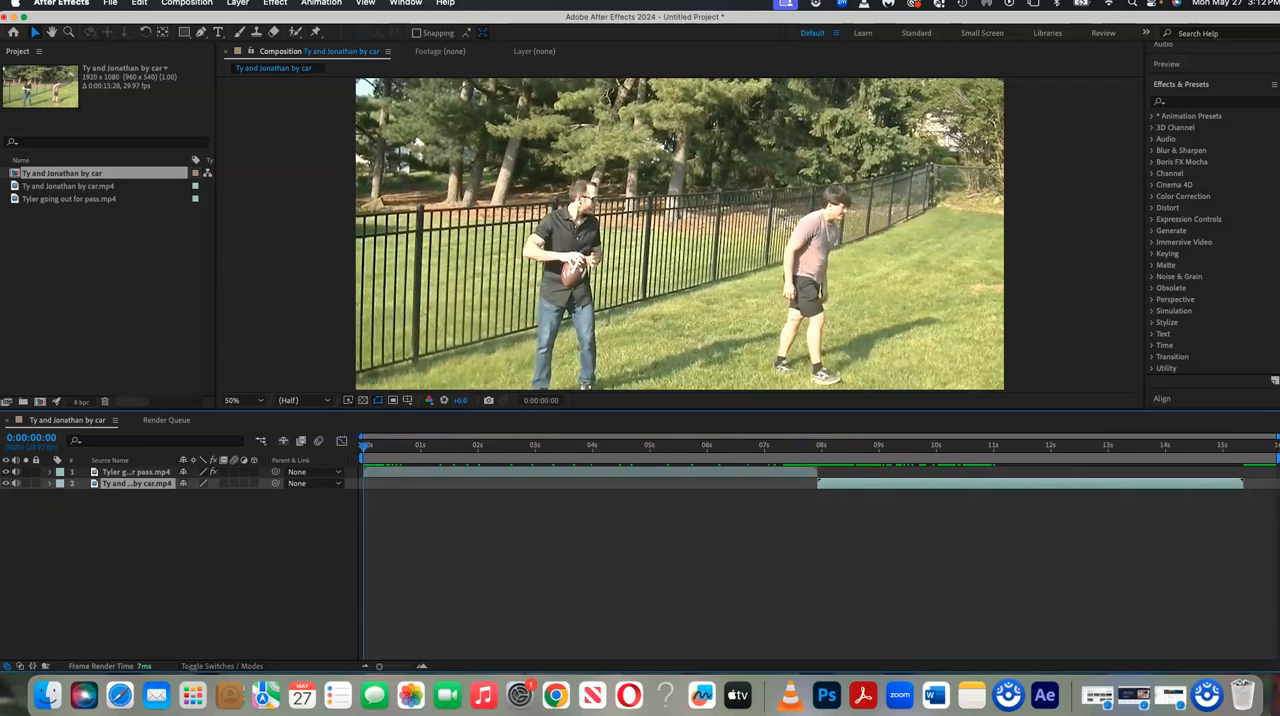
pyautogui.click(1168, 64)
pyautogui.click(1213, 111)
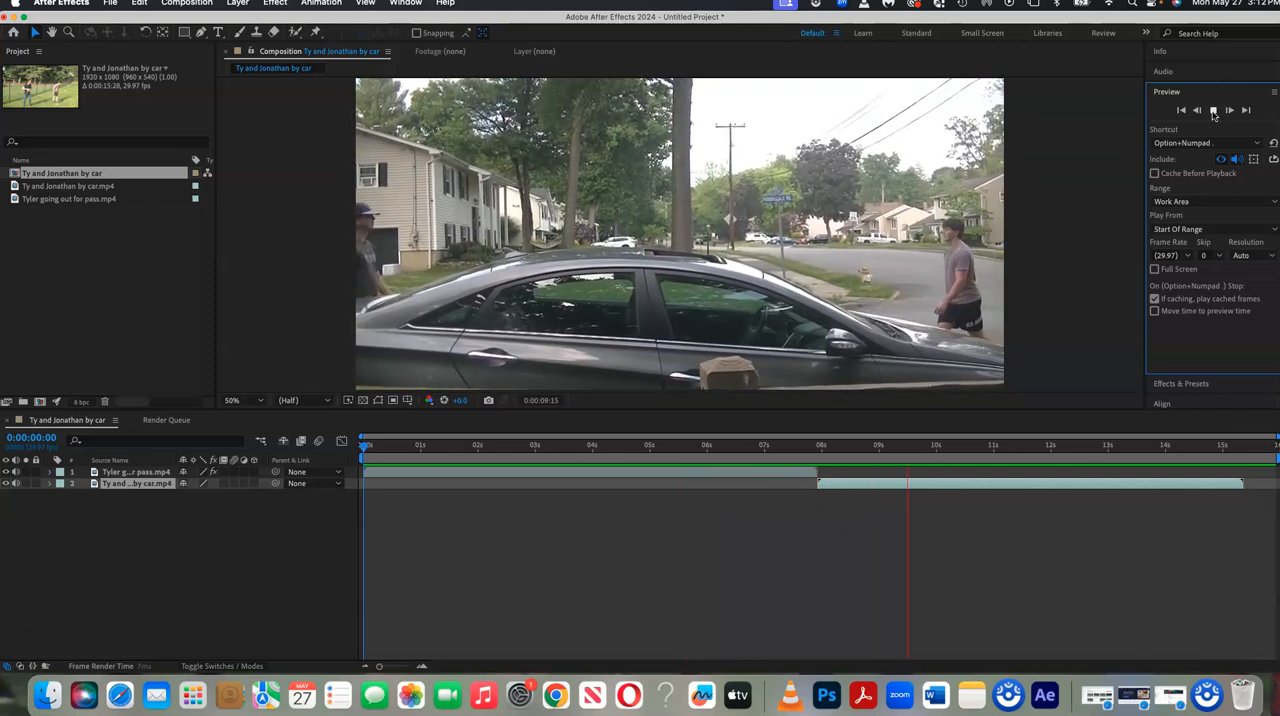
pyautogui.click(683, 330)
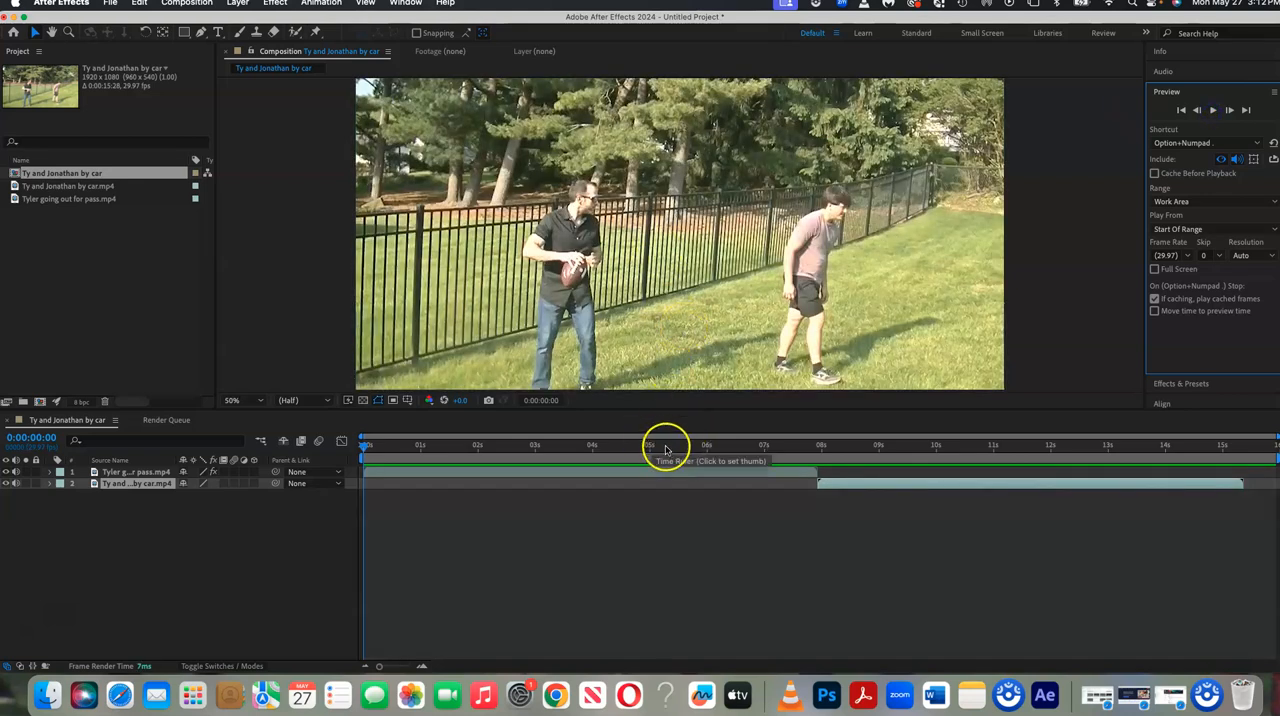
pyautogui.click(756, 449)
pyautogui.moveTo(758, 446); pyautogui.dragTo(363, 445)
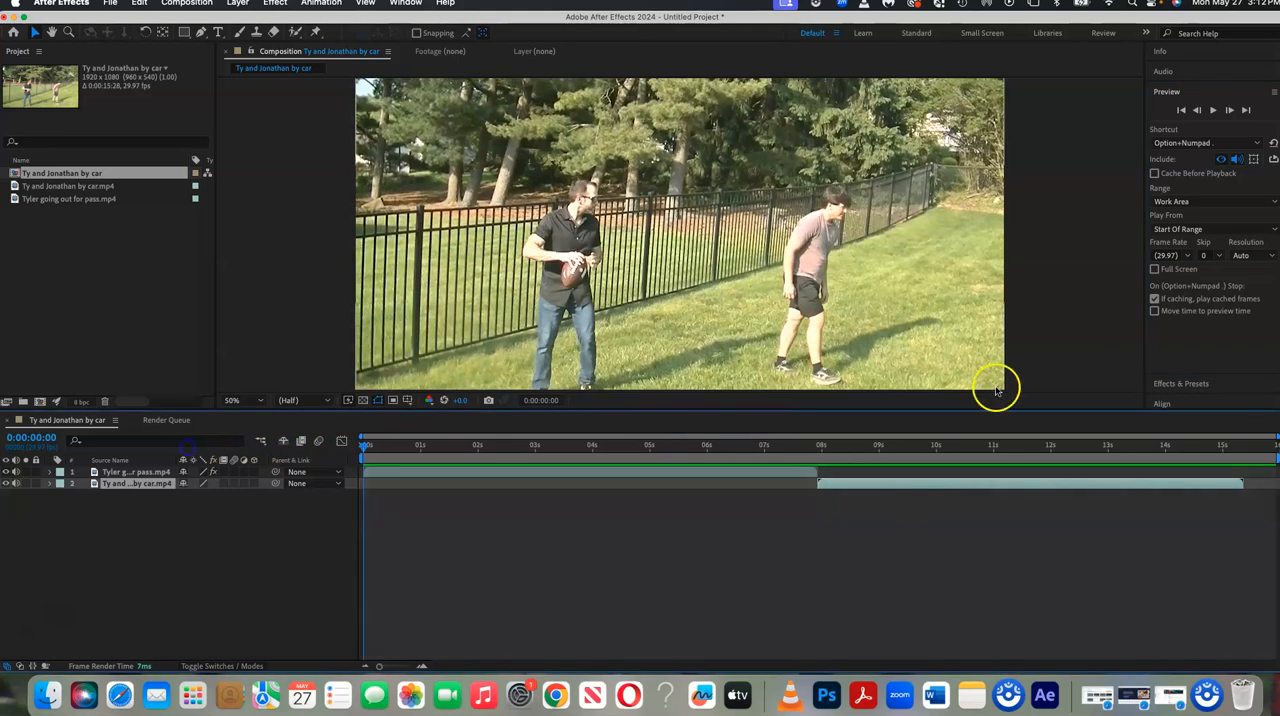
# Apply another Card Wipe transition effect to the football clip and set its Transition Completion to 0%.
pyautogui.click(1170, 92)
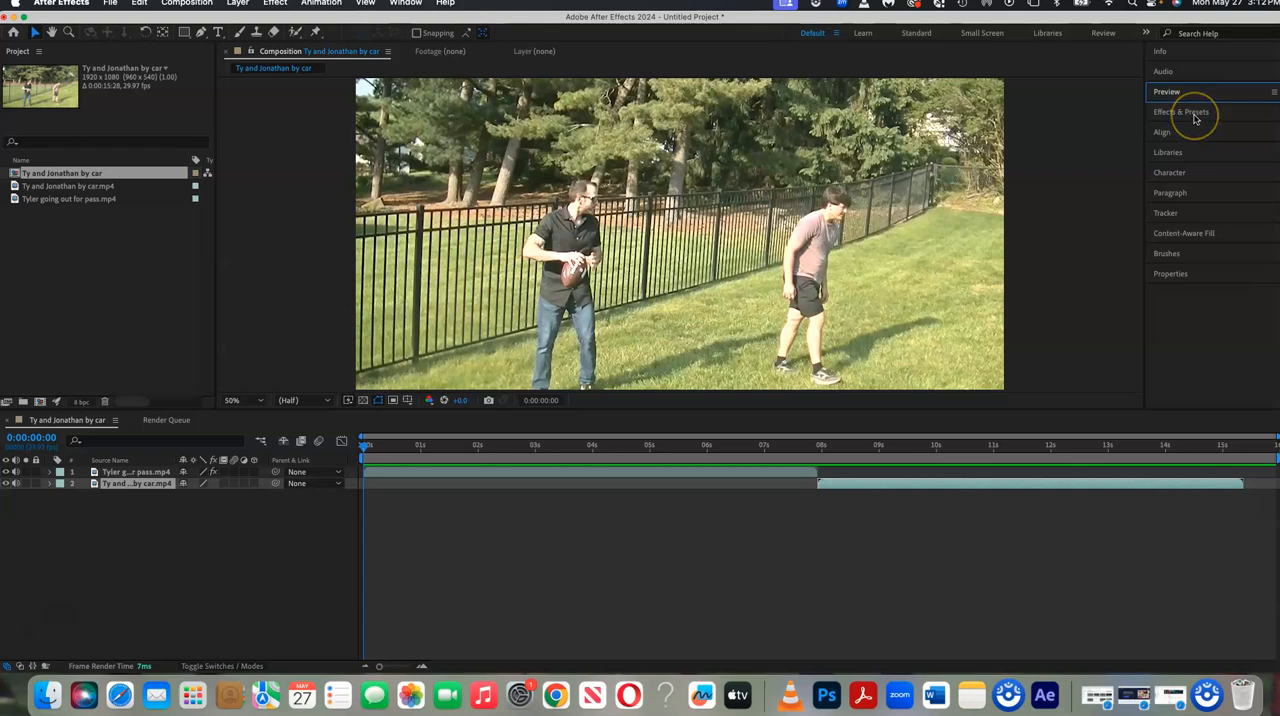
pyautogui.click(1194, 113)
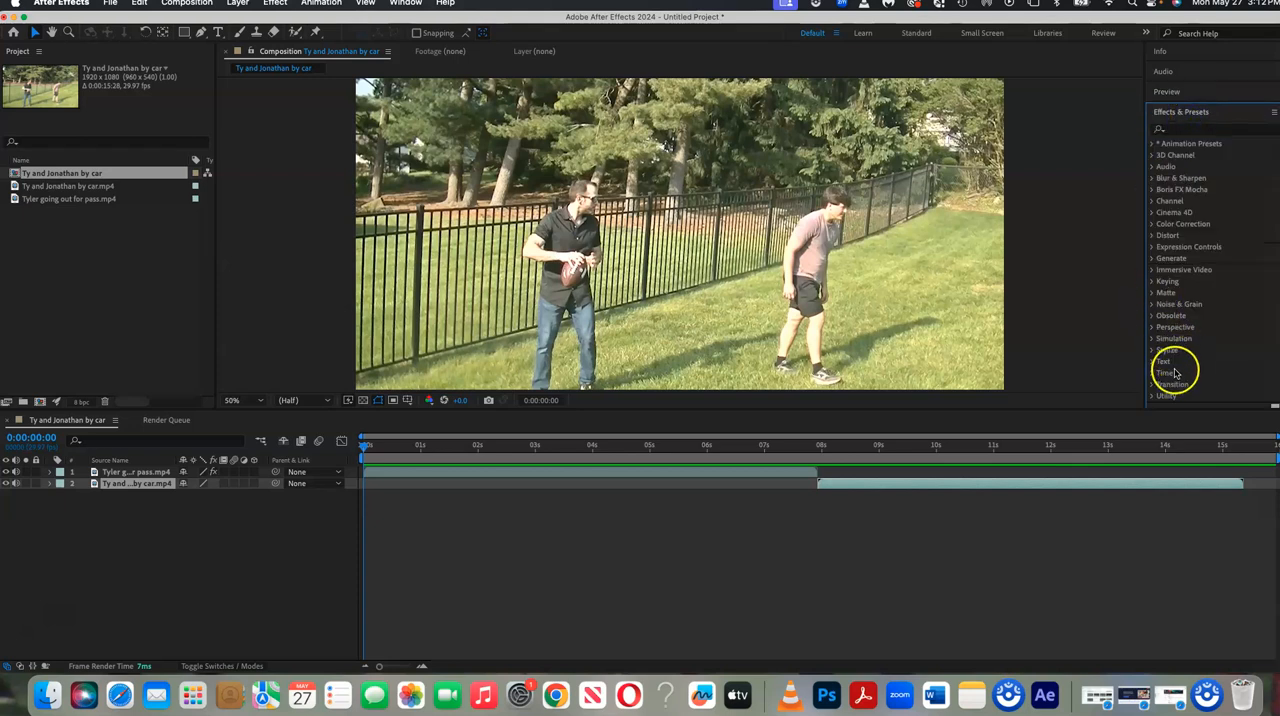
pyautogui.scroll(-2, 1168, 375)
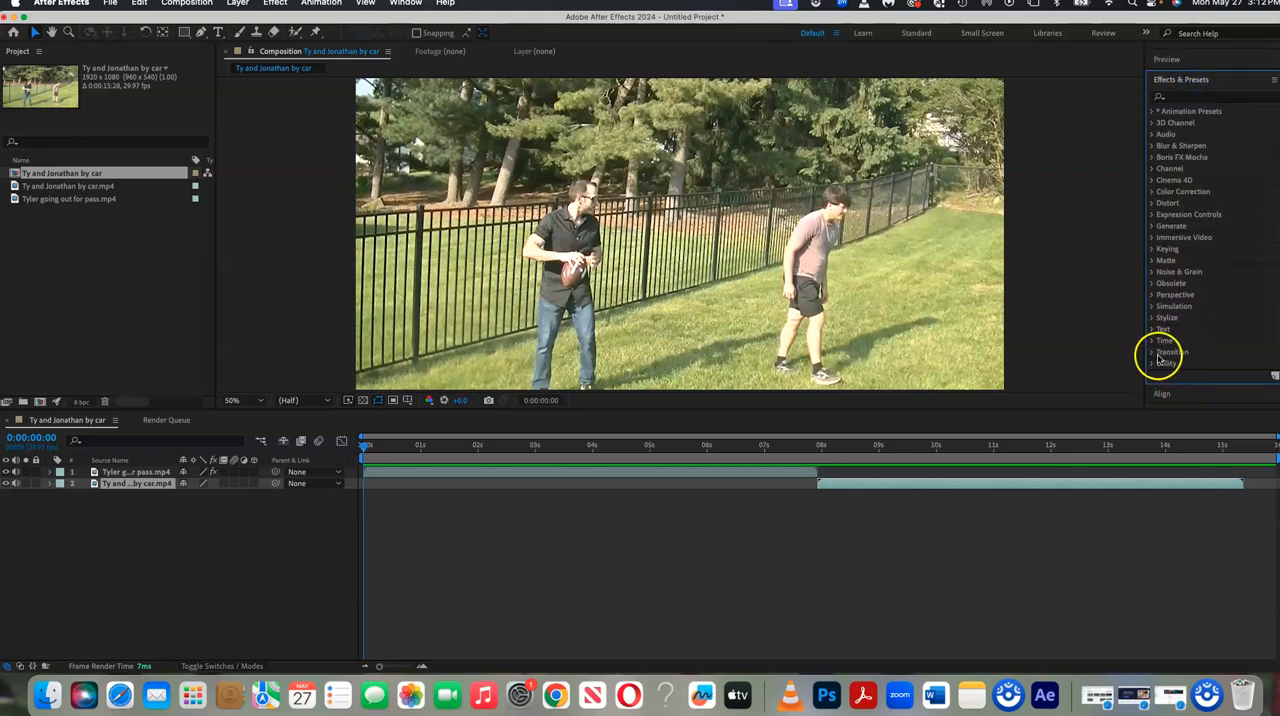
pyautogui.click(1157, 353)
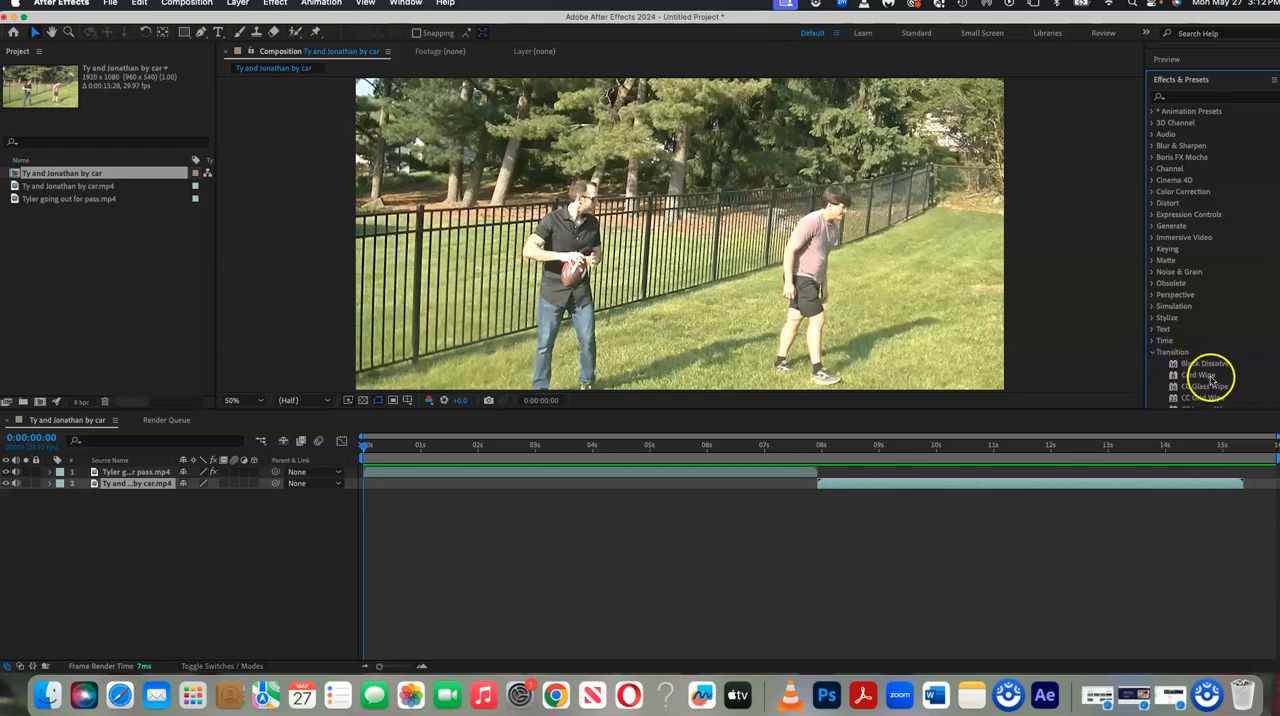
pyautogui.click(1212, 378)
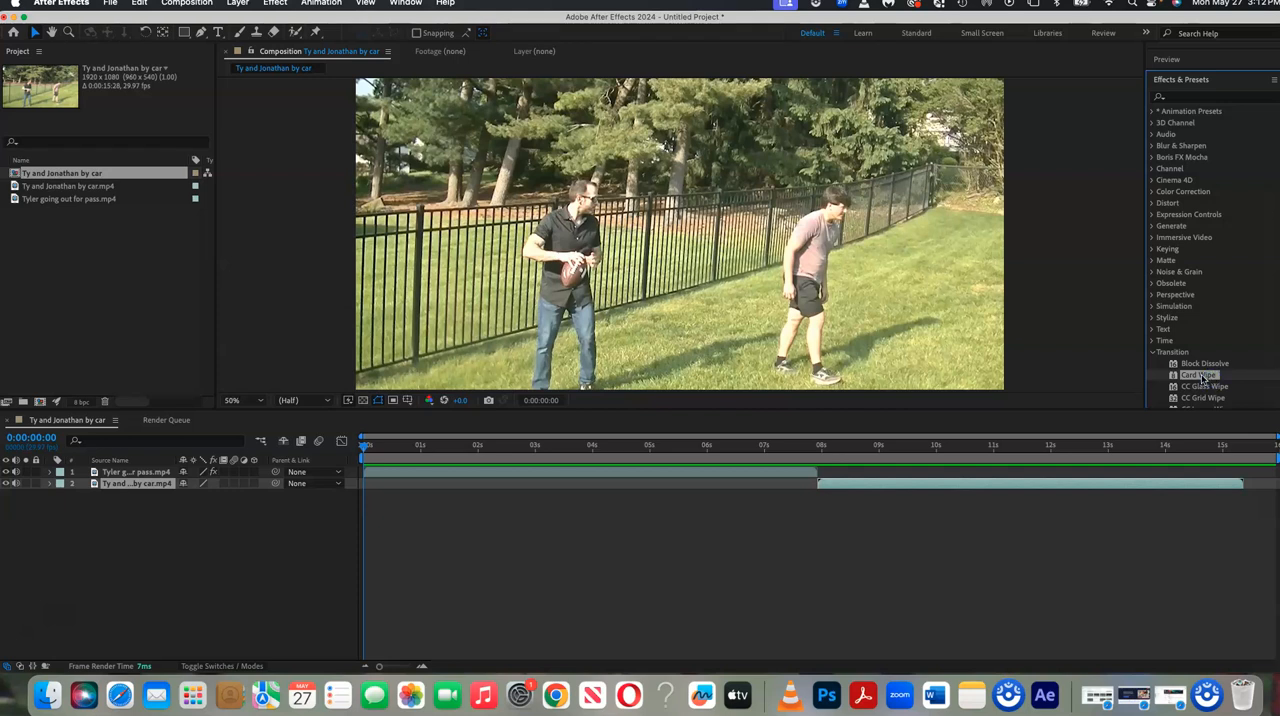
pyautogui.moveTo(1136, 372); pyautogui.dragTo(882, 357)
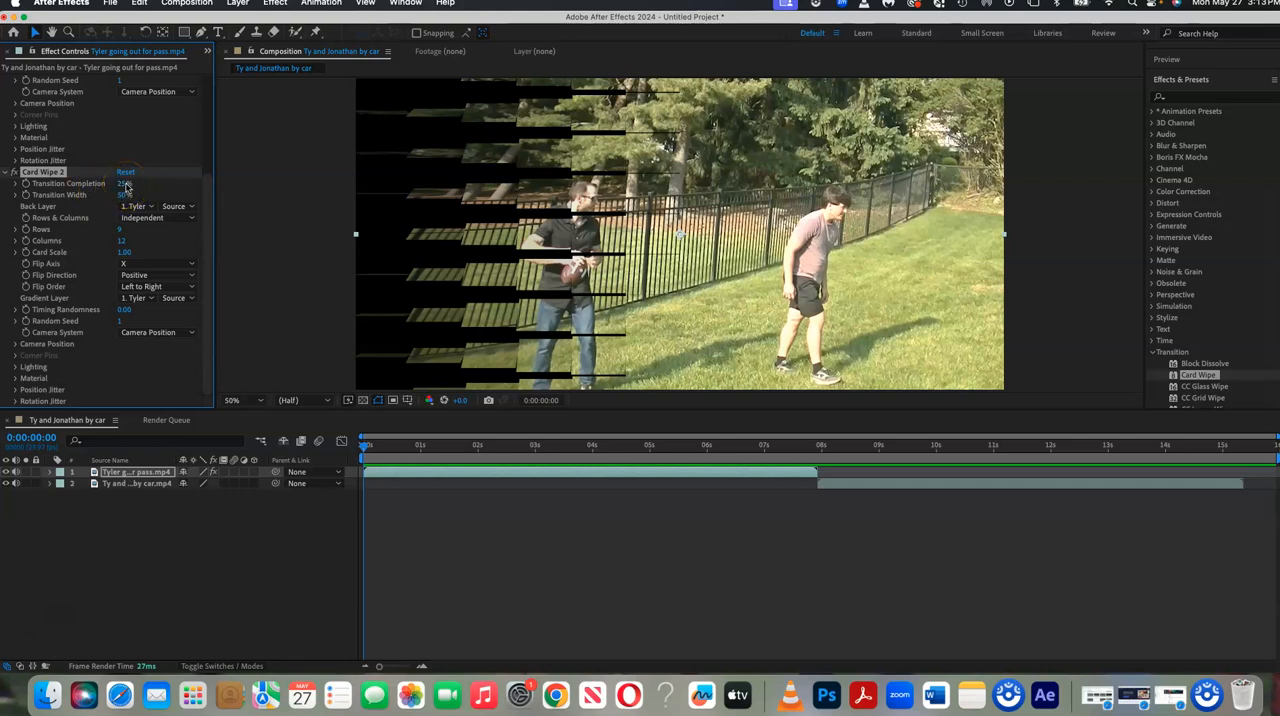
pyautogui.moveTo(124, 184); pyautogui.dragTo(106, 184)
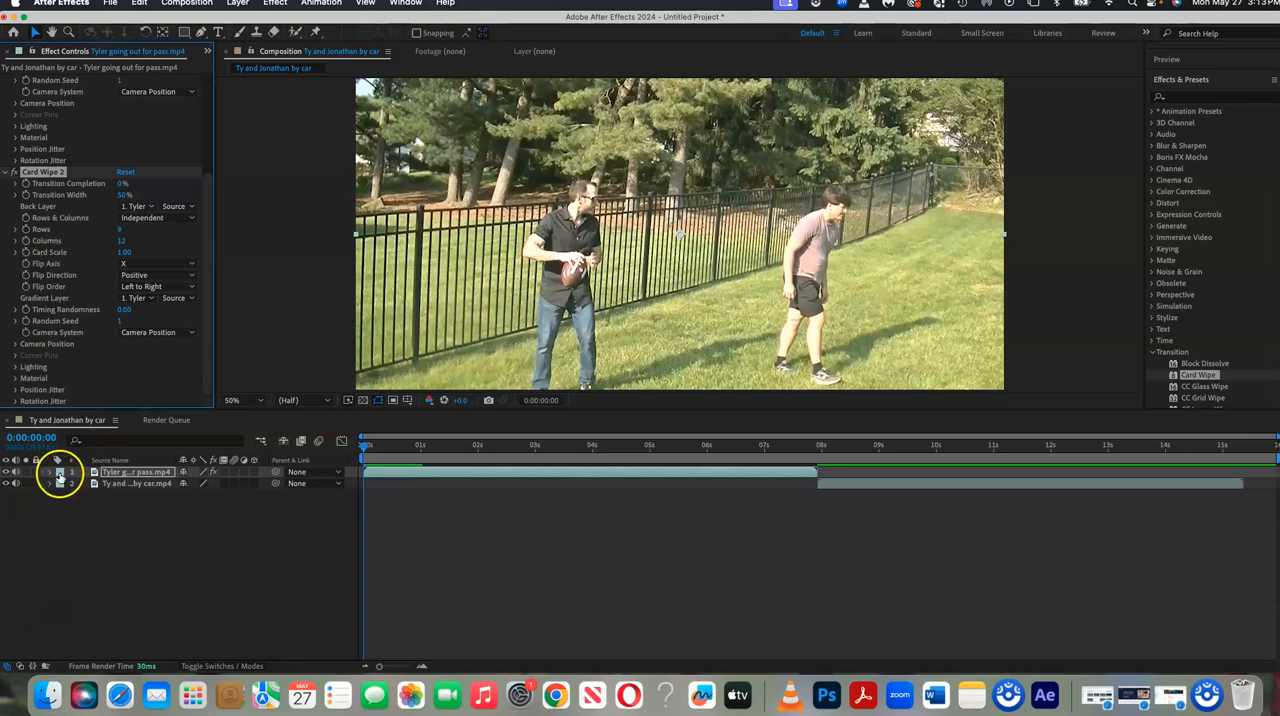
# Delete the duplicate Card Wipe 2 effect from the football clip's layer.
pyautogui.click(51, 474)
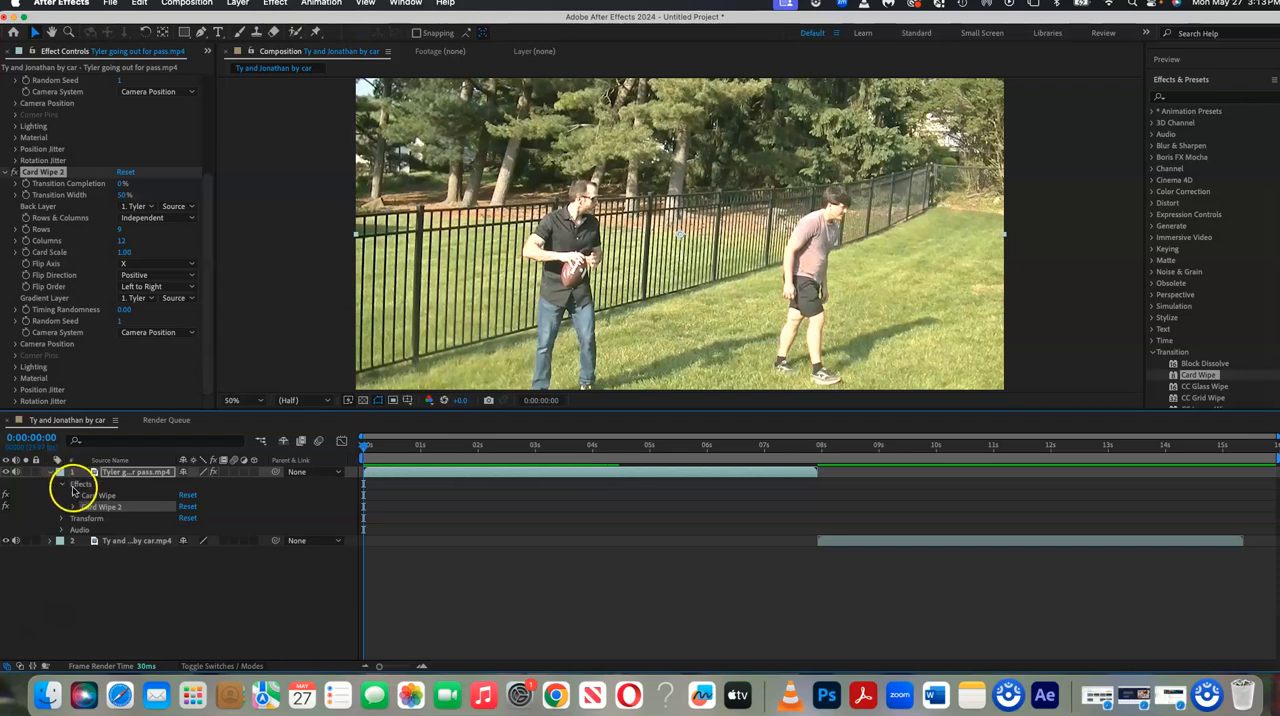
pyautogui.click(63, 485)
pyautogui.click(63, 485)
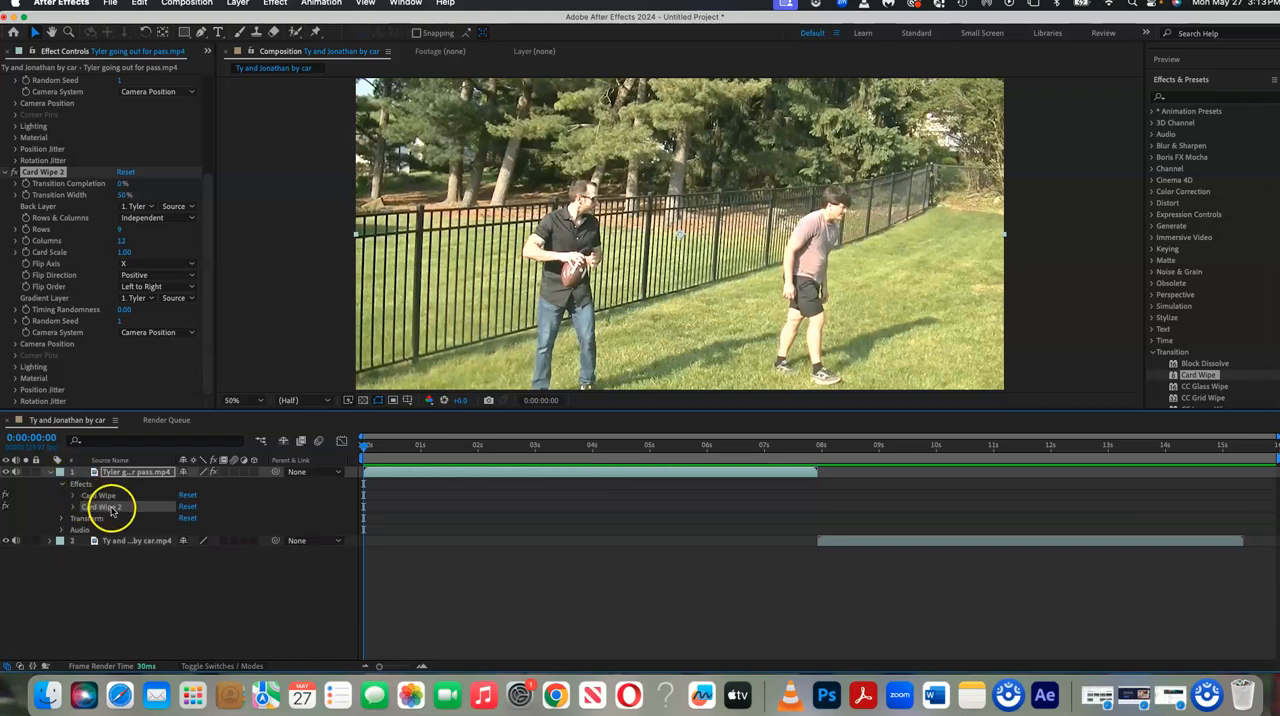
pyautogui.rightClick(105, 511)
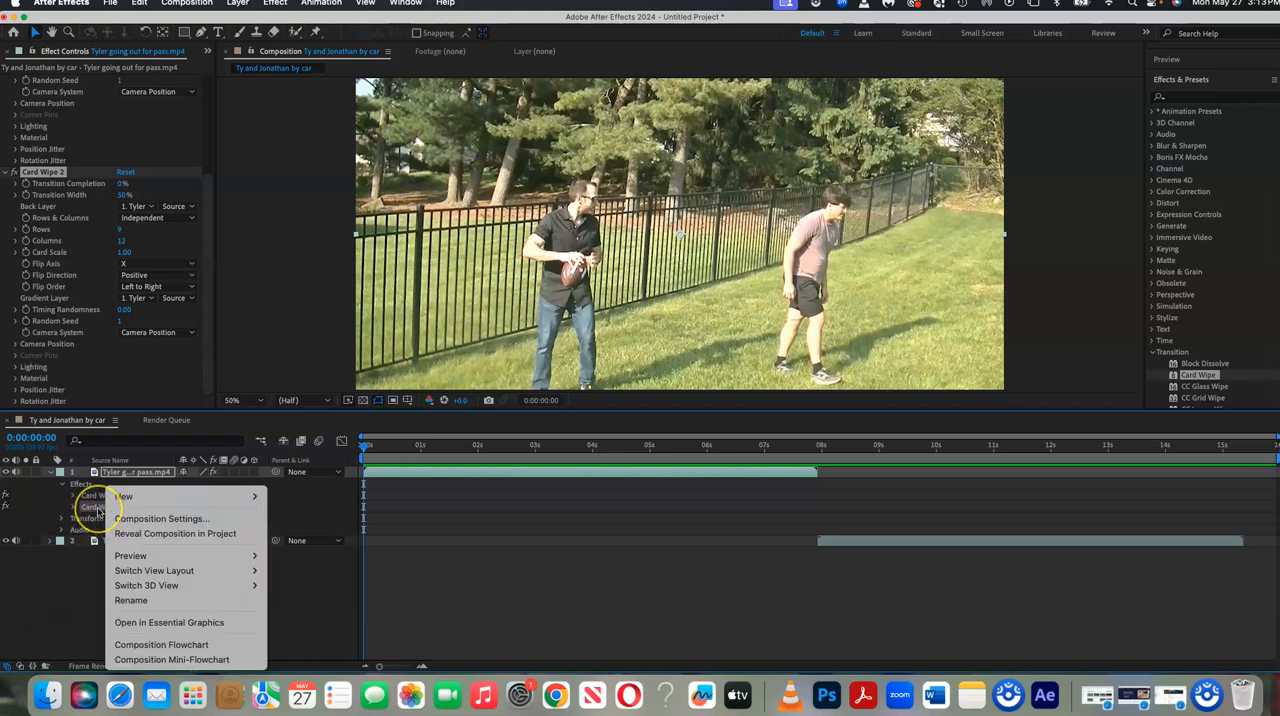
pyautogui.click(97, 510)
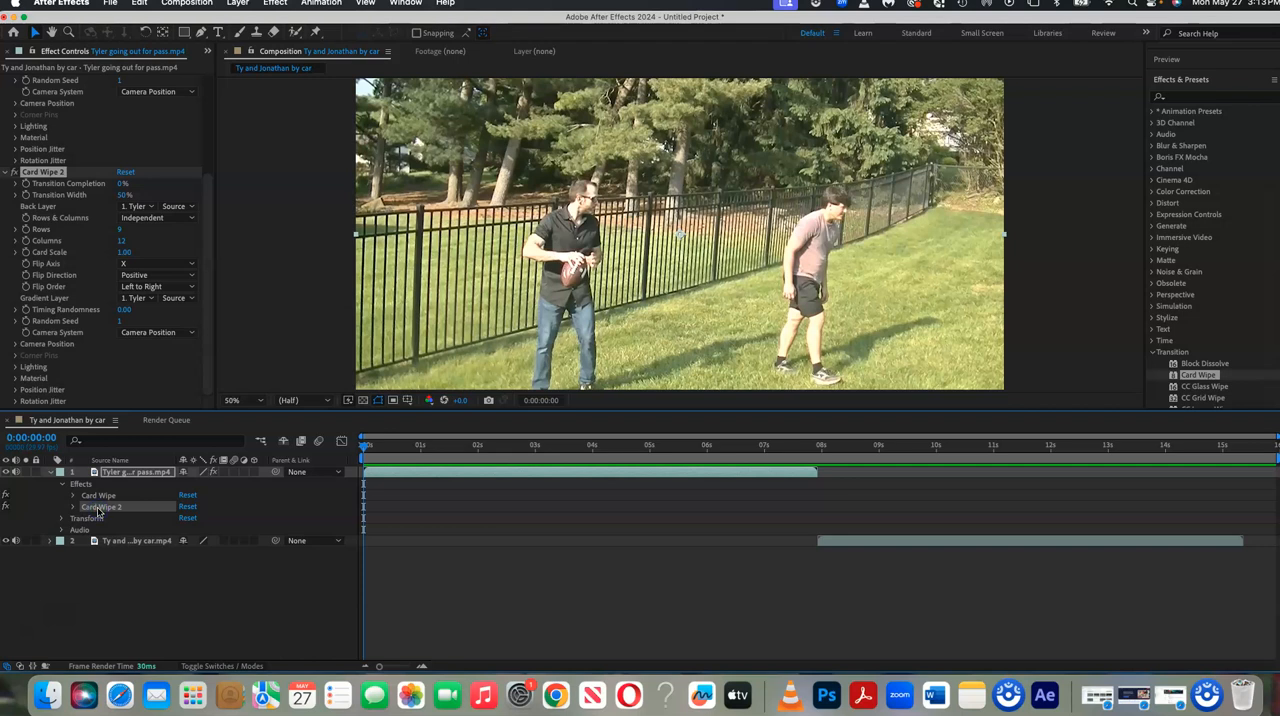
pyautogui.press('Delete')
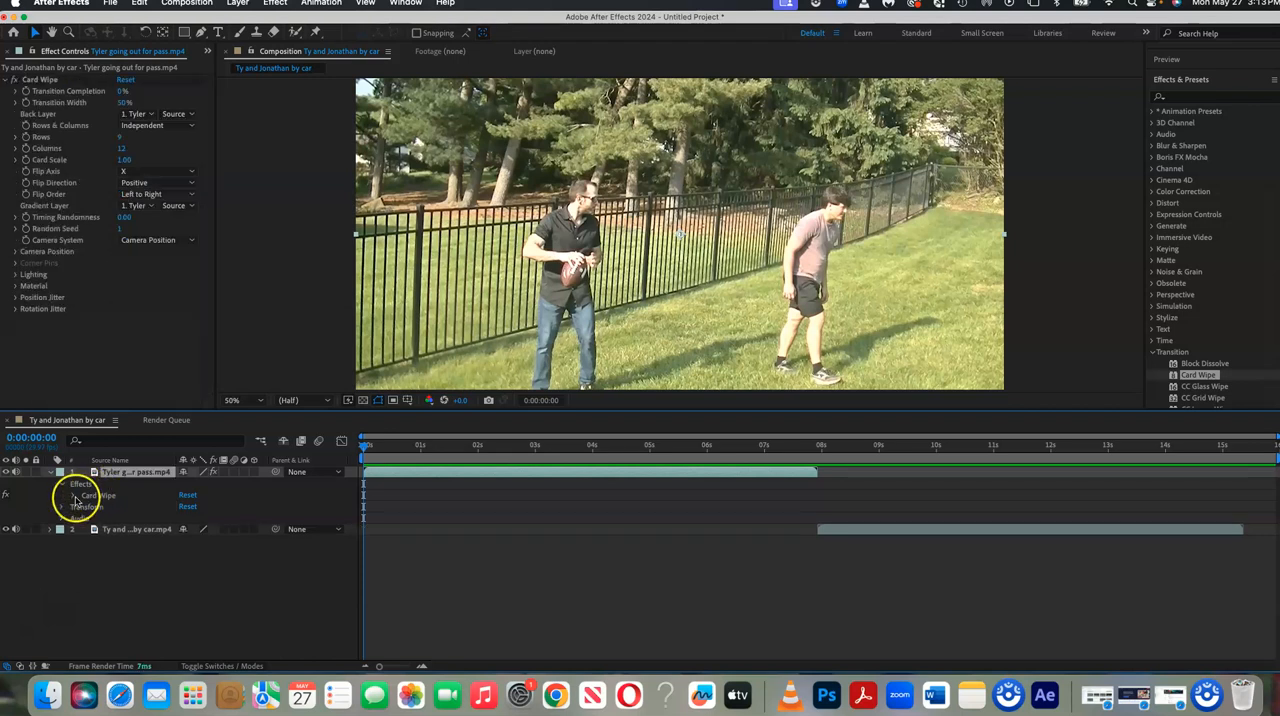
# Add a Transition Completion keyframe at 0% for the football clip's Card Wipe at 0:00:00:00.
pyautogui.click(74, 499)
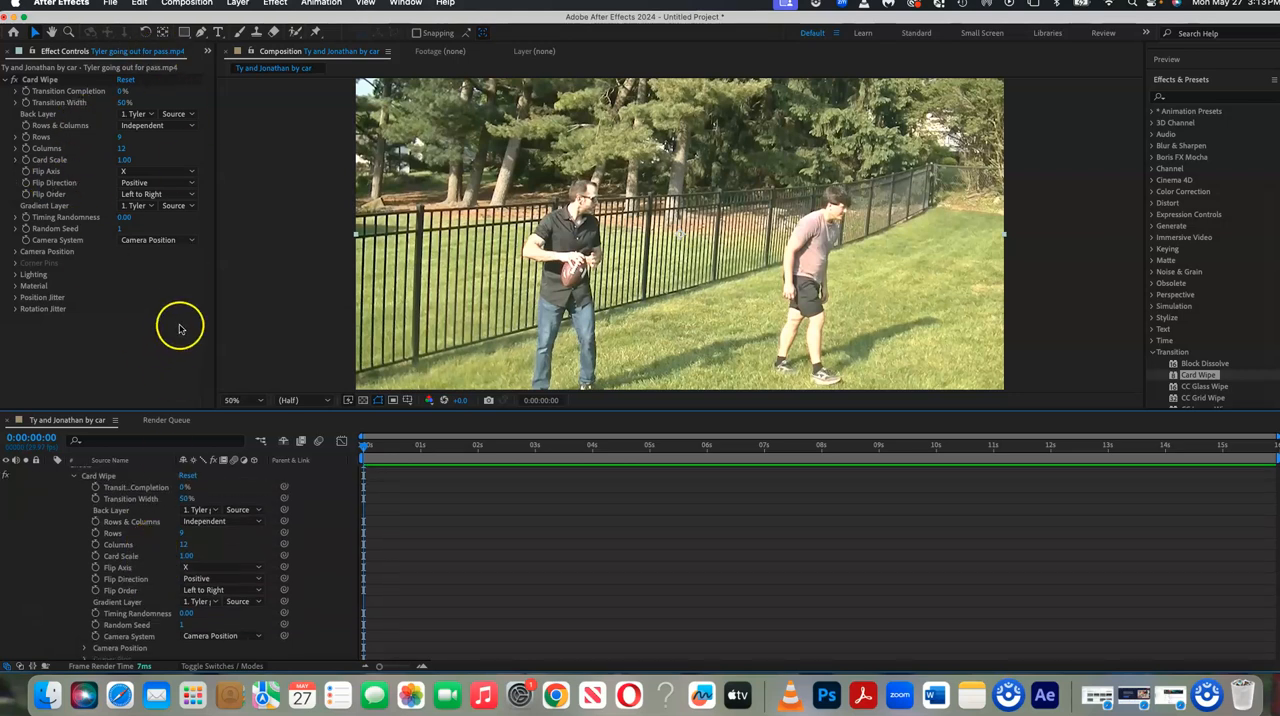
pyautogui.scroll(1, 121, 559)
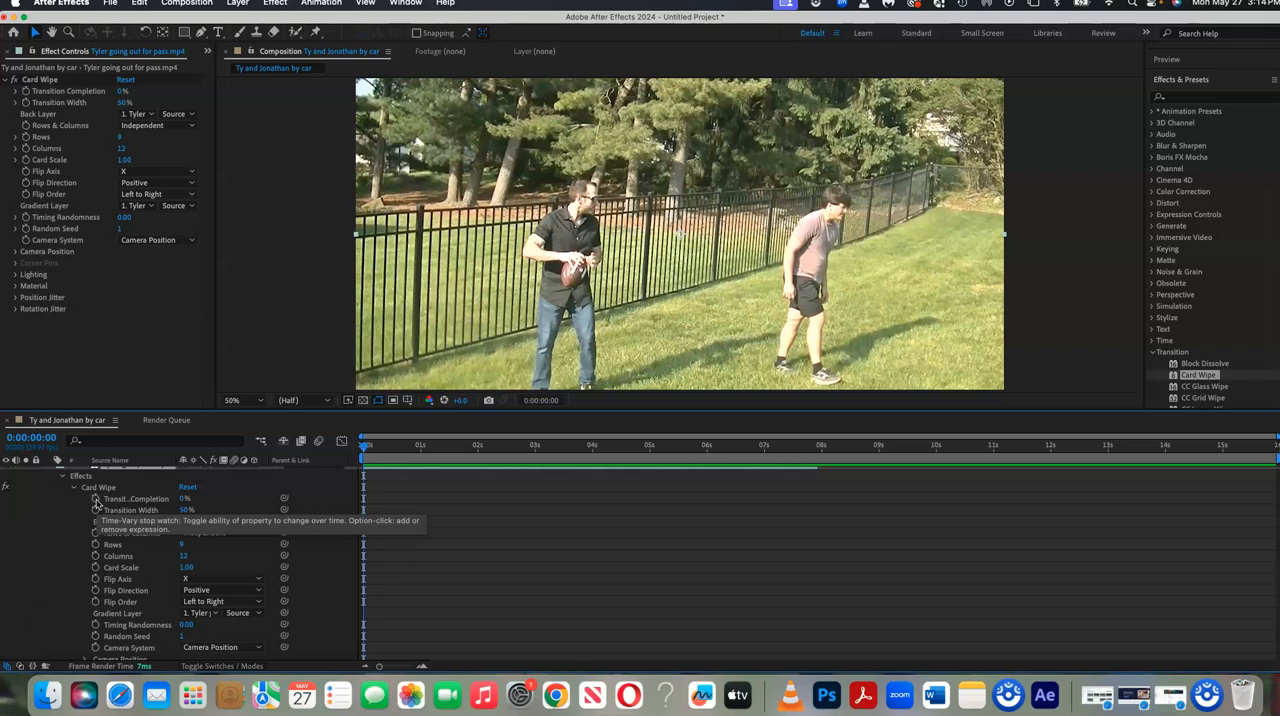
pyautogui.click(96, 500)
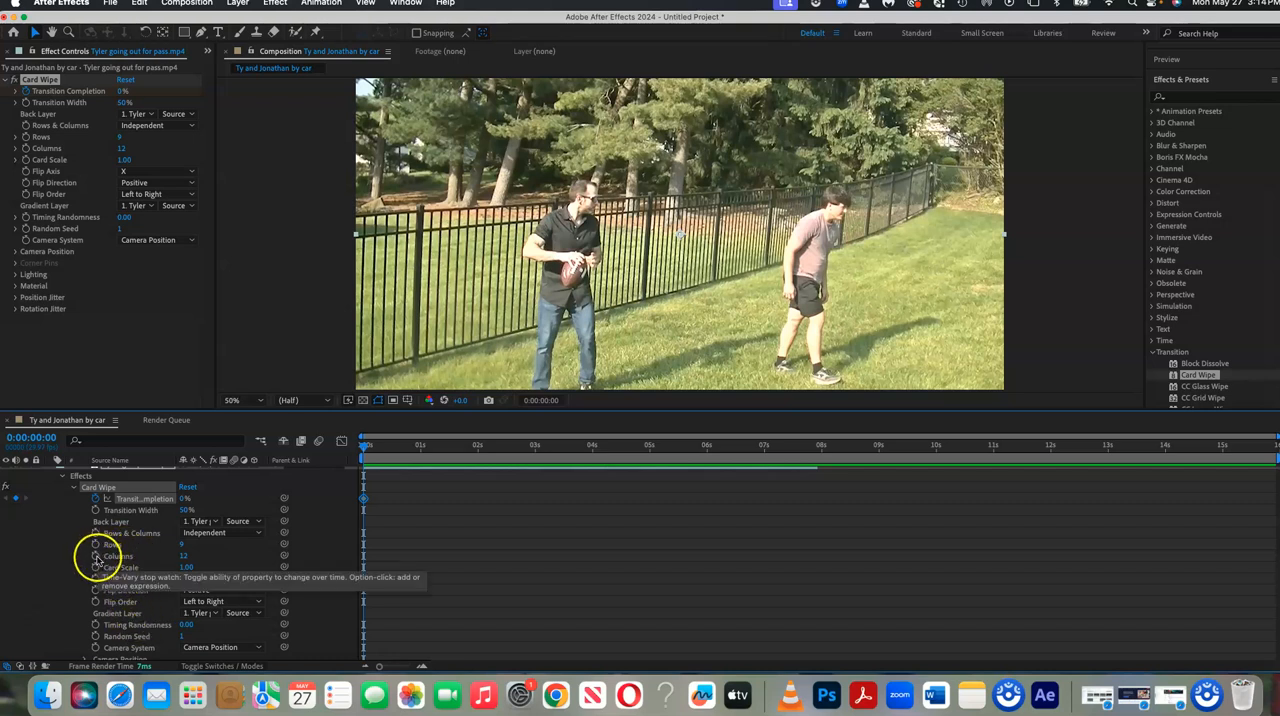
# Set the Card Wipe effect's Rows to 1 and Columns to 1.
pyautogui.moveTo(184, 556)
pyautogui.mouseDown()
pyautogui.moveTo(123, 567)
pyautogui.moveTo(185, 571)
pyautogui.mouseUp()
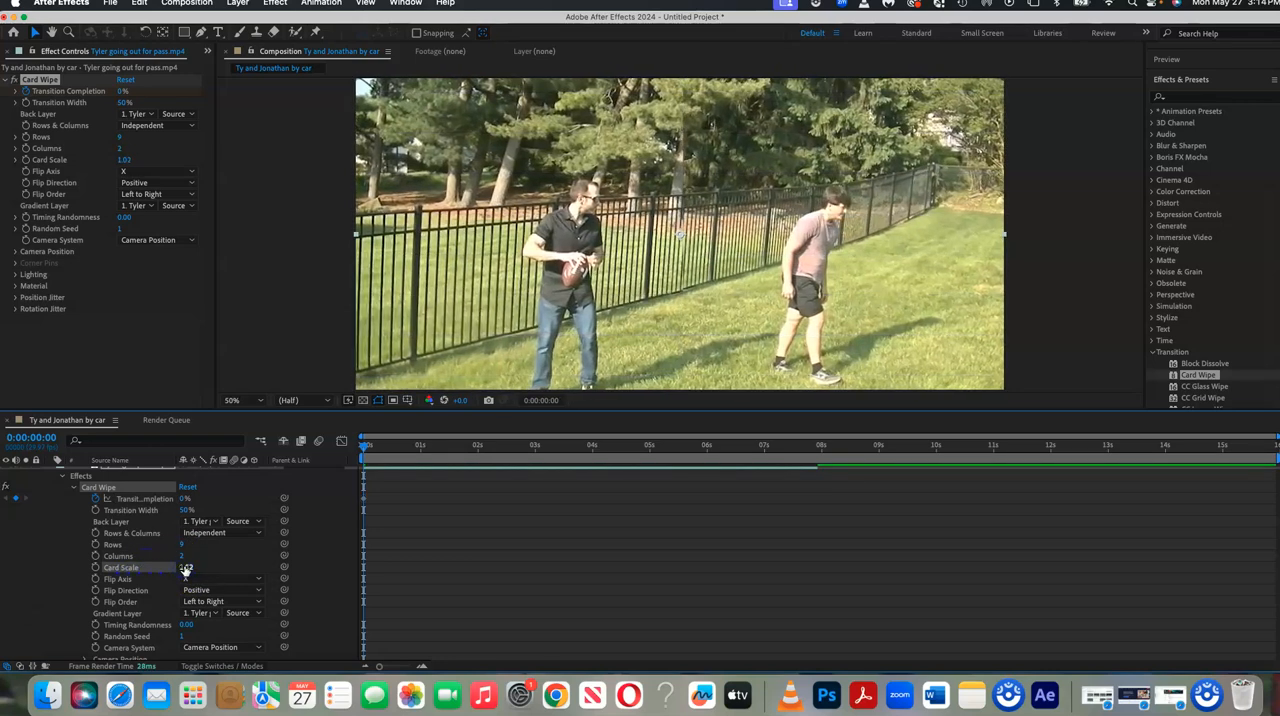
pyautogui.press('super+z')
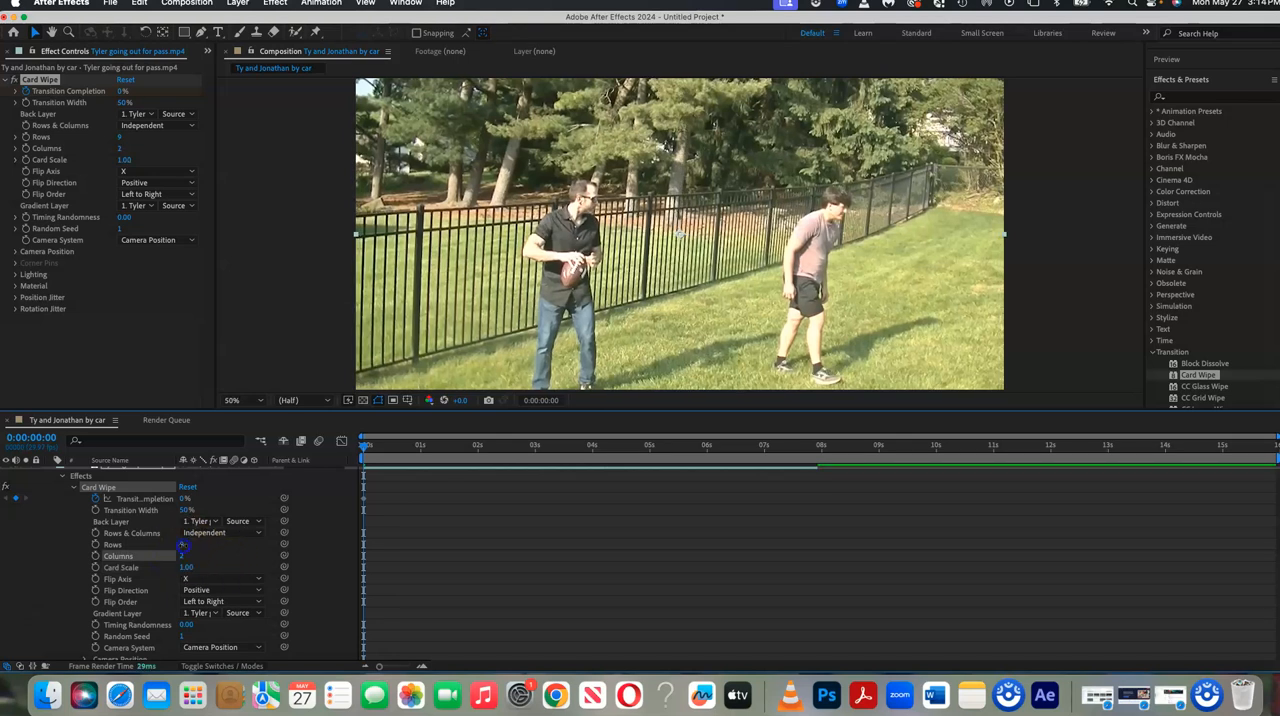
pyautogui.moveTo(182, 557)
pyautogui.mouseDown()
pyautogui.moveTo(142, 556)
pyautogui.moveTo(169, 545)
pyautogui.mouseUp()
pyautogui.press('super+z')
pyautogui.click(182, 556)
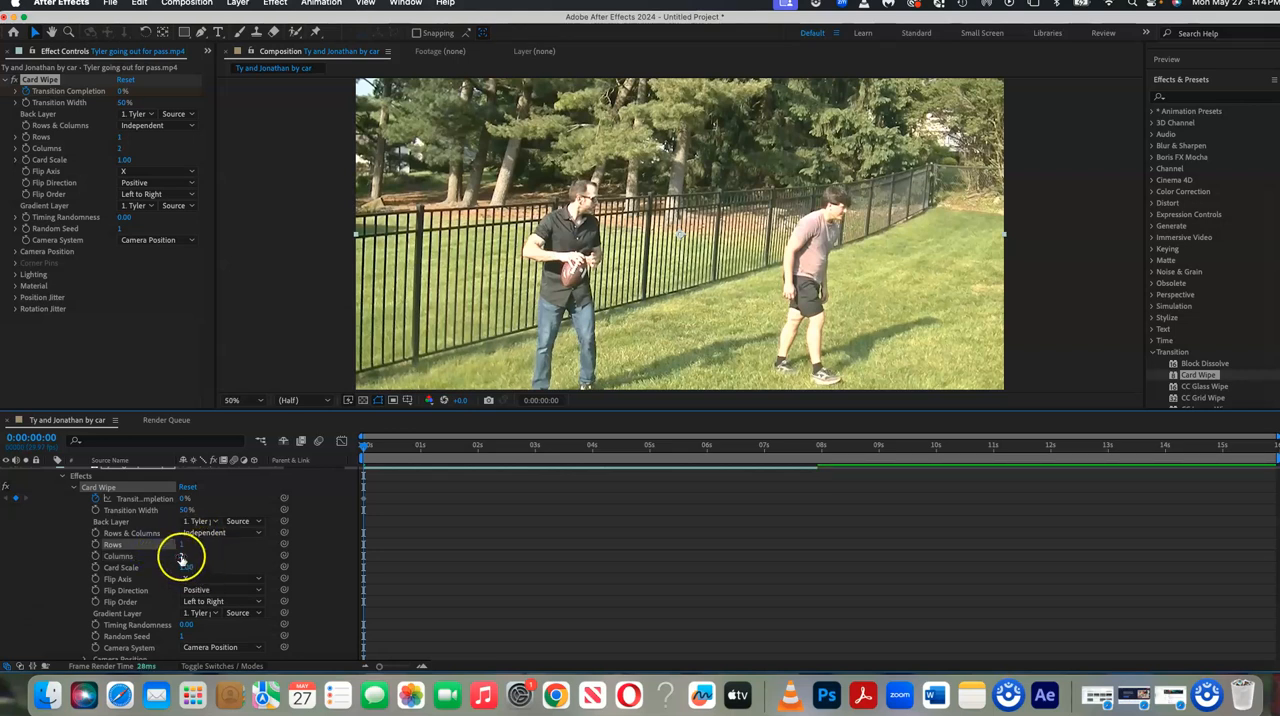
pyautogui.write('1')
pyautogui.press('Return')
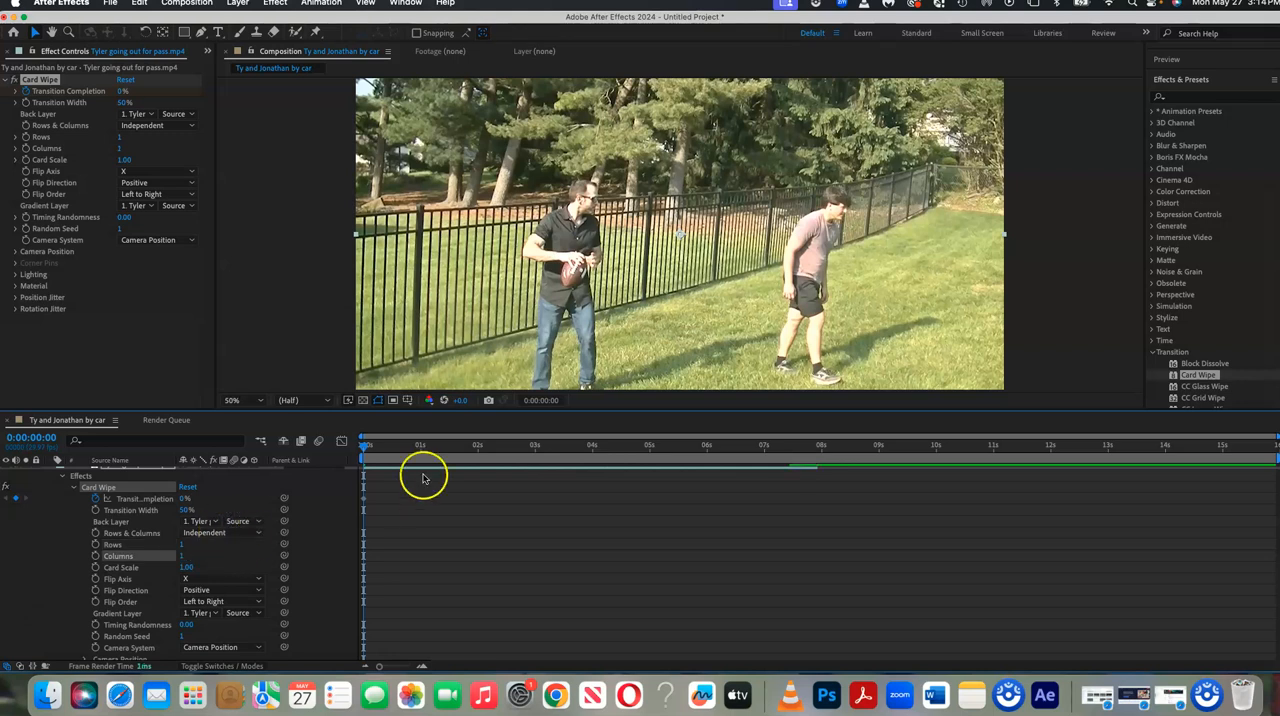
# Add Columns and Card Scale keyframes to the football clip's Card Wipe at 0:00:00:00, and move the current time to 0:00:07:05.
pyautogui.click(96, 567)
pyautogui.click(96, 555)
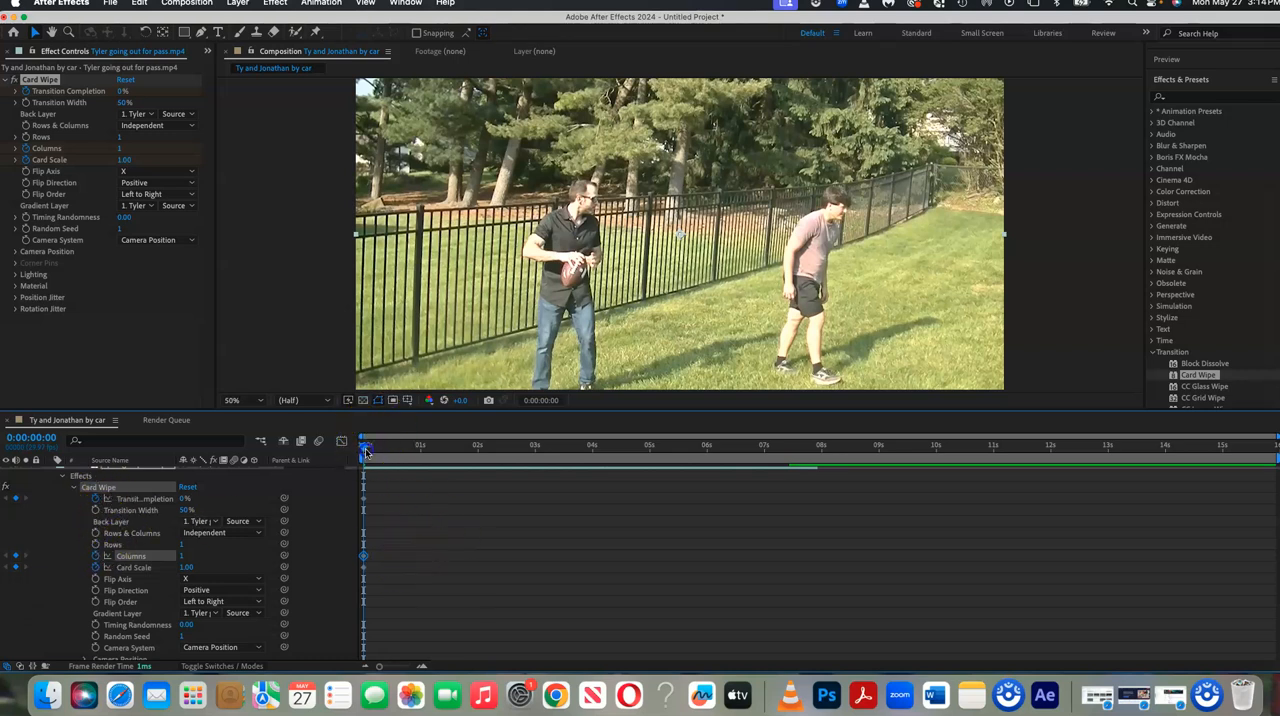
pyautogui.moveTo(365, 452); pyautogui.dragTo(401, 452)
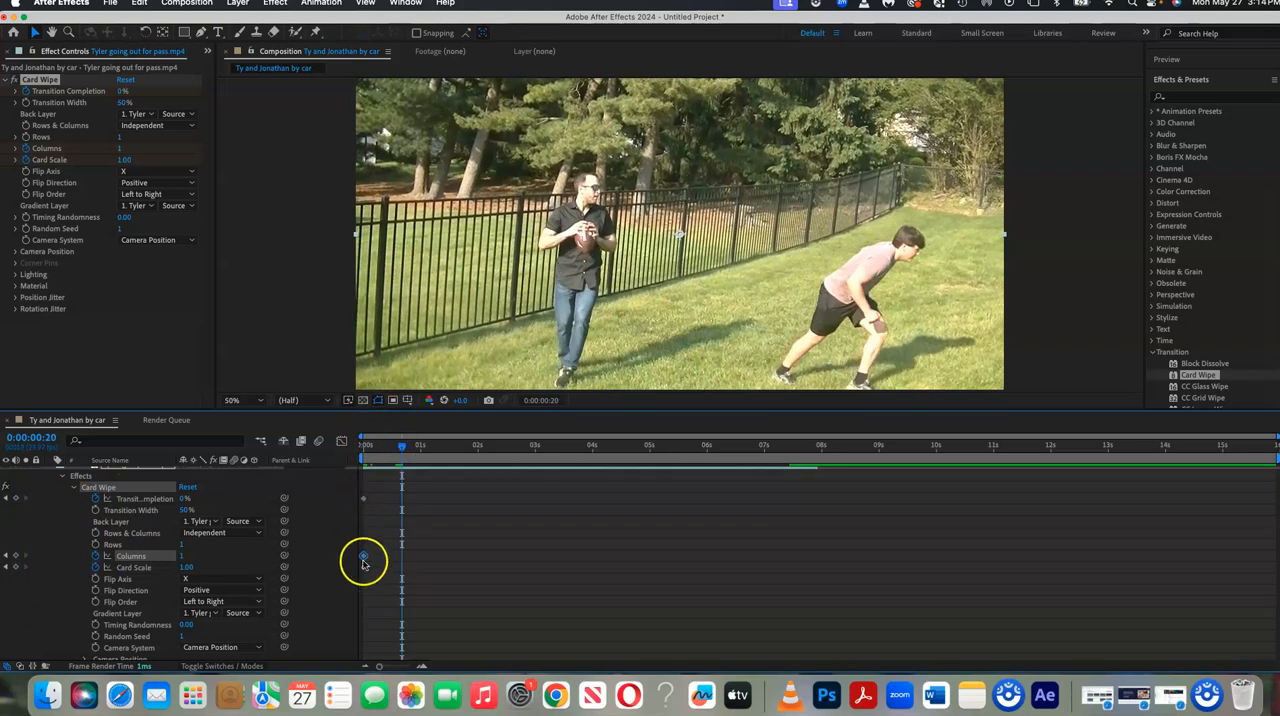
pyautogui.moveTo(406, 449); pyautogui.dragTo(778, 464)
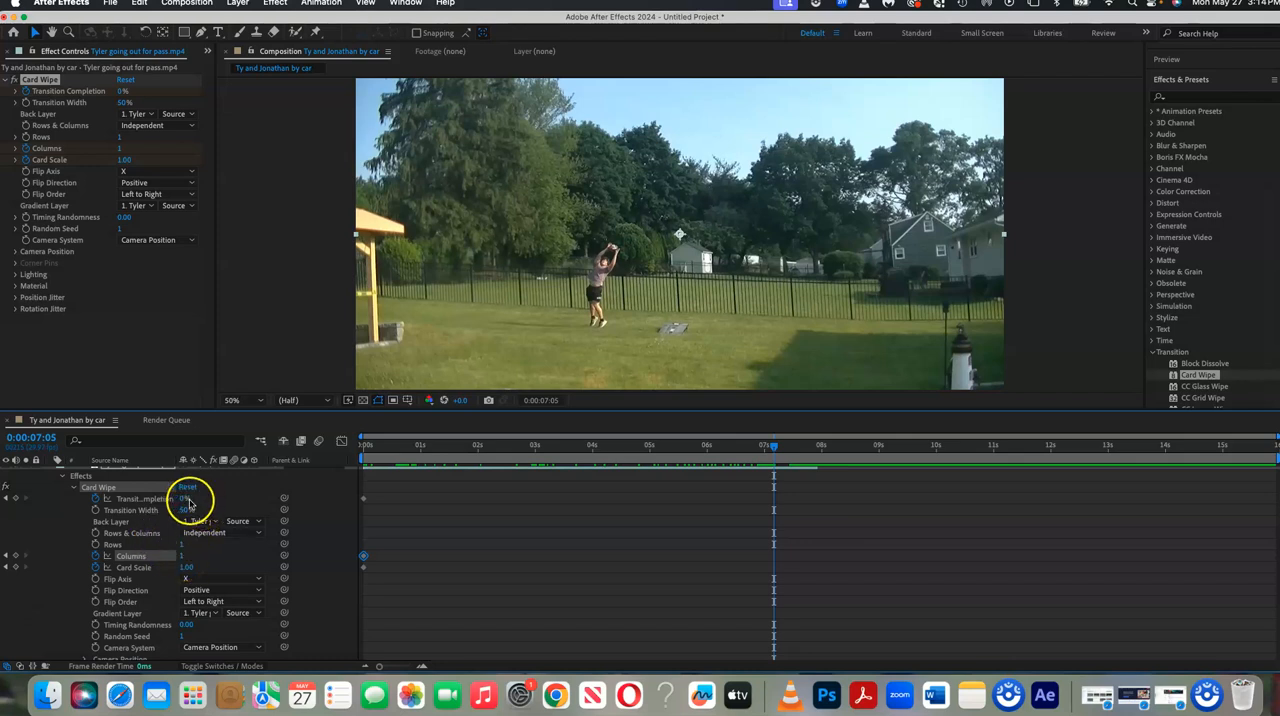
# Try a Transition Completion of 25% at 0:00:07:05 and undo the change.
pyautogui.moveTo(185, 498); pyautogui.dragTo(199, 499)
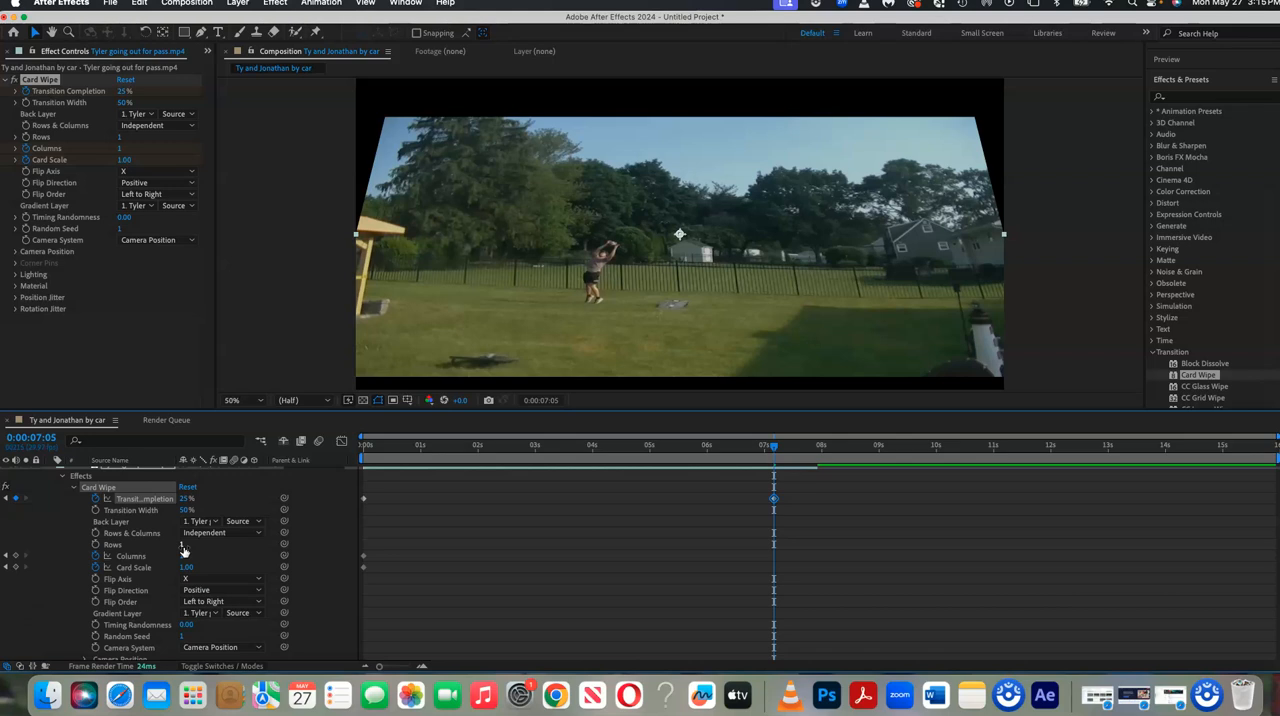
pyautogui.press('cmd+z')
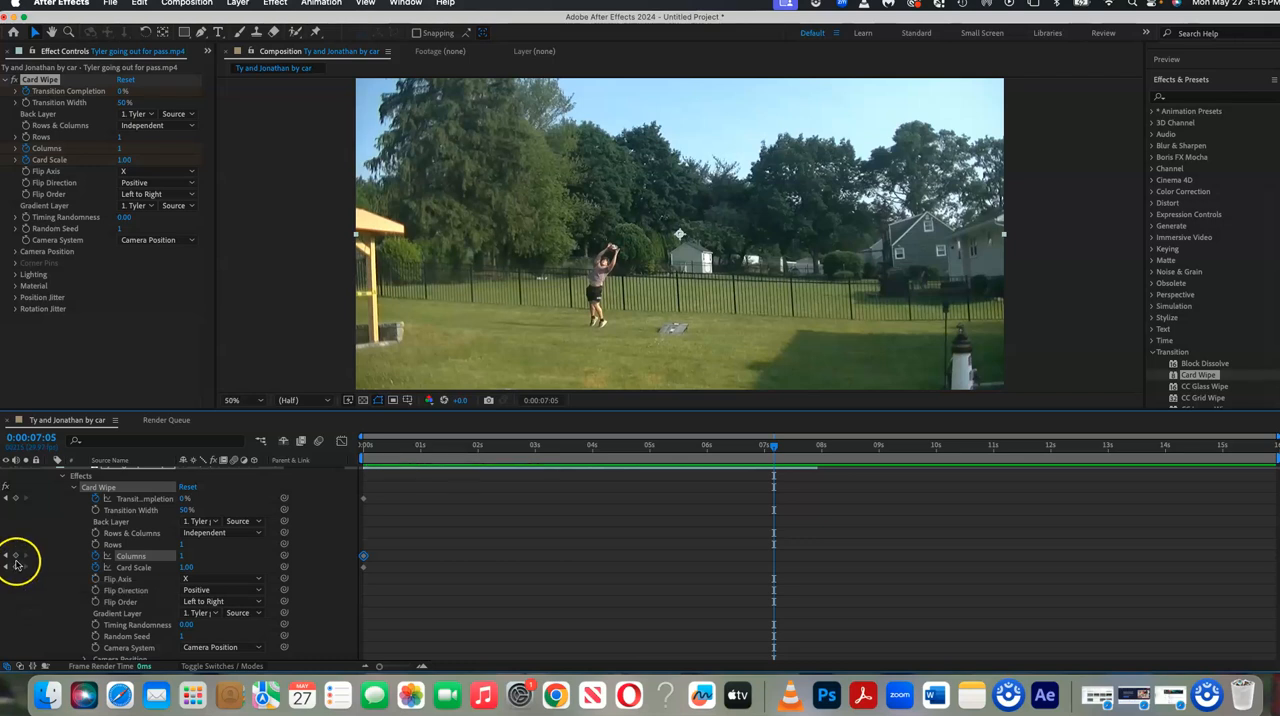
# Add a Columns keyframe at 0:00:07:05 and remove the keyframing from Card Scale.
pyautogui.click(15, 557)
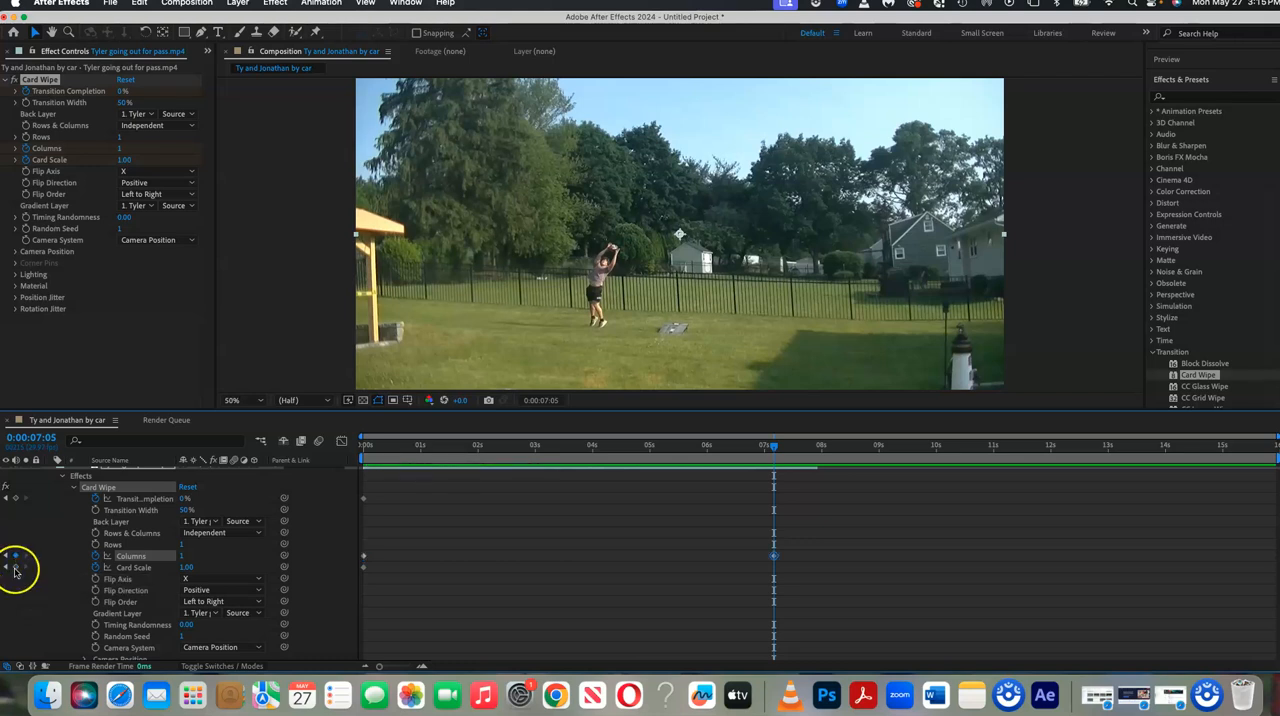
pyautogui.click(95, 567)
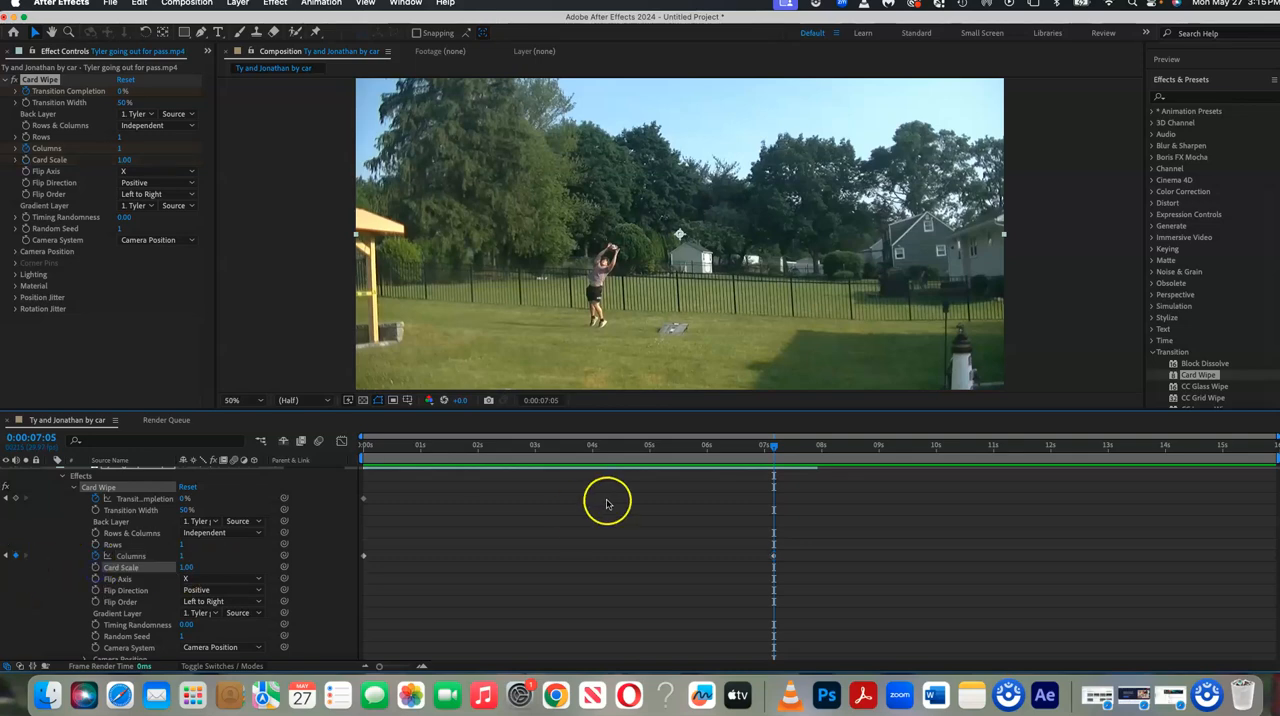
# Add Rows keyframes at 0:00:00:00 and 0:00:07:05, plus a Transition Completion keyframe at 0:00:07:05.
pyautogui.moveTo(775, 445); pyautogui.dragTo(347, 469)
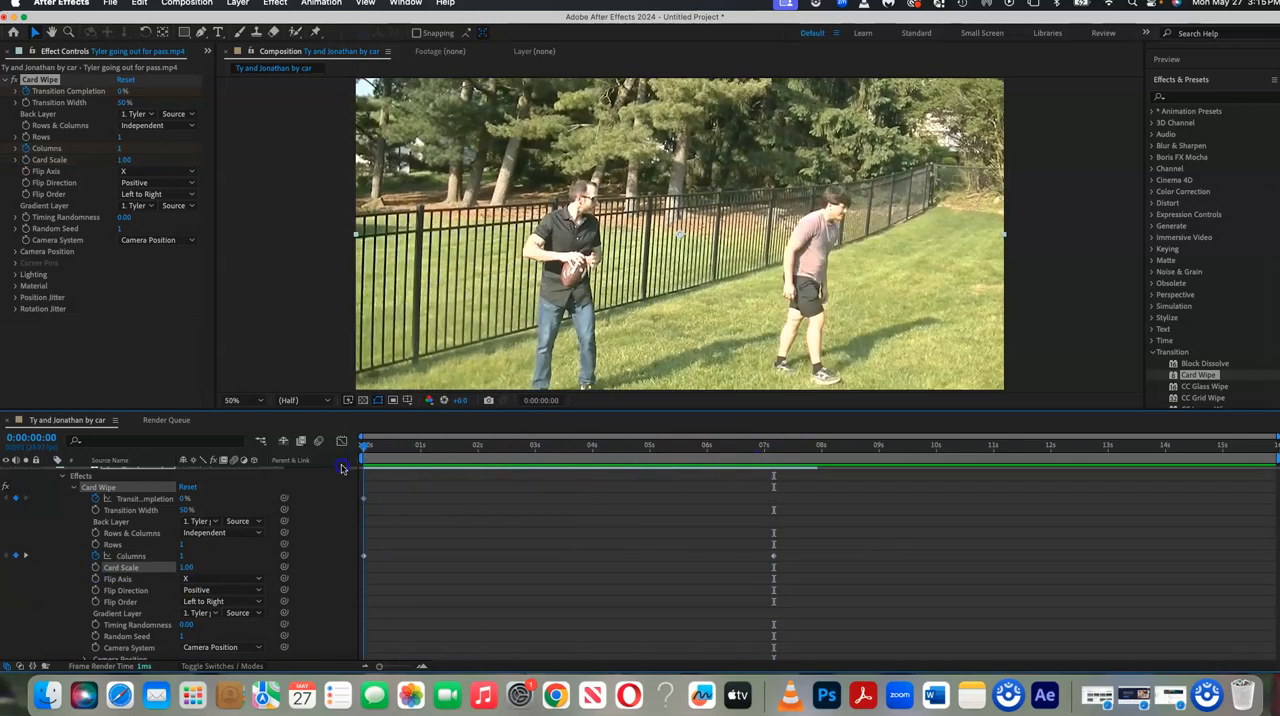
pyautogui.click(95, 545)
pyautogui.moveTo(366, 450); pyautogui.dragTo(775, 452)
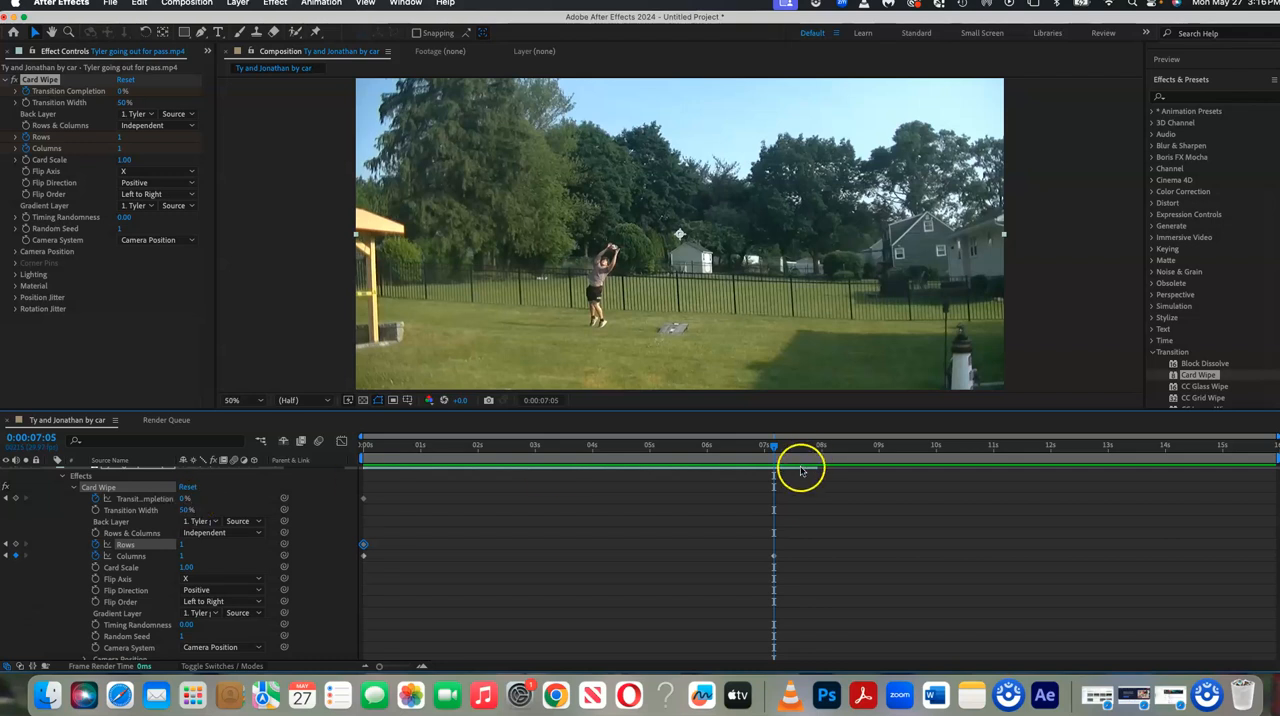
pyautogui.click(17, 547)
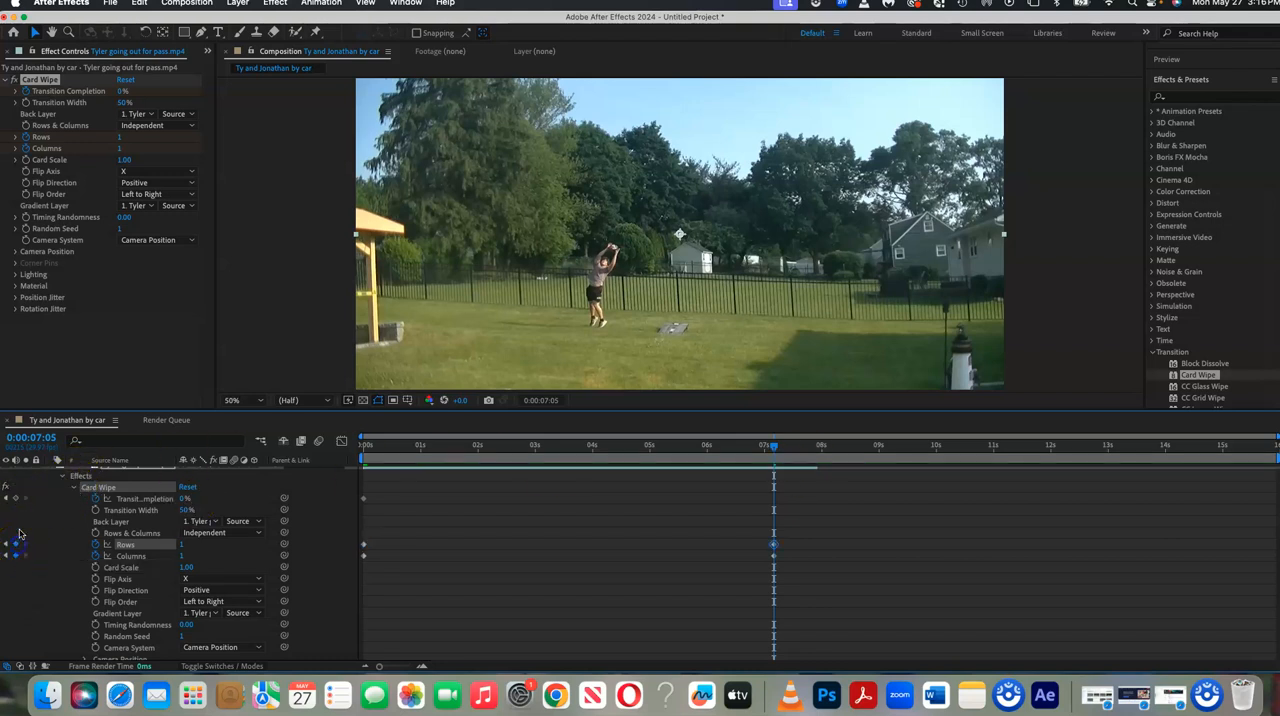
pyautogui.click(15, 499)
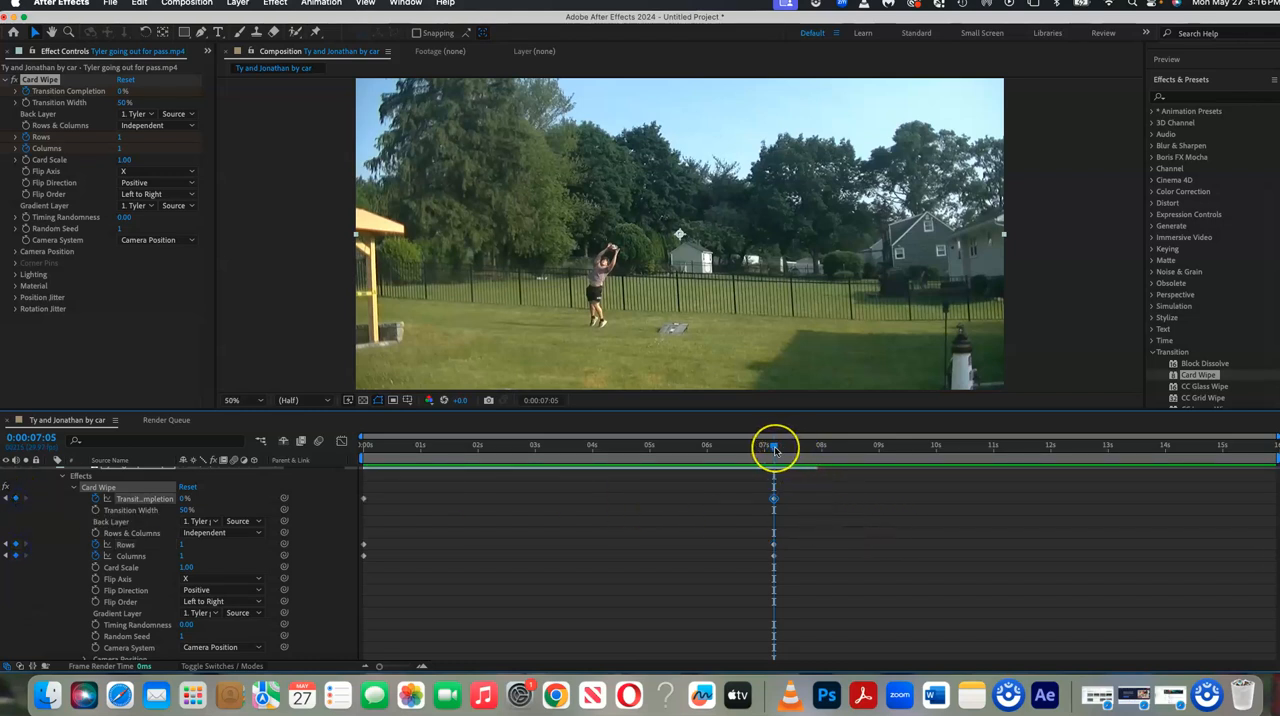
# Keyframe the Card Wipe at the football clip's end, 0:00:07:27, with Columns 15, Rows 11 and Transition Completion 65%.
pyautogui.scroll(-1, 775, 452)
pyautogui.moveTo(775, 452); pyautogui.dragTo(817, 451)
pyautogui.scroll(1, 822, 488)
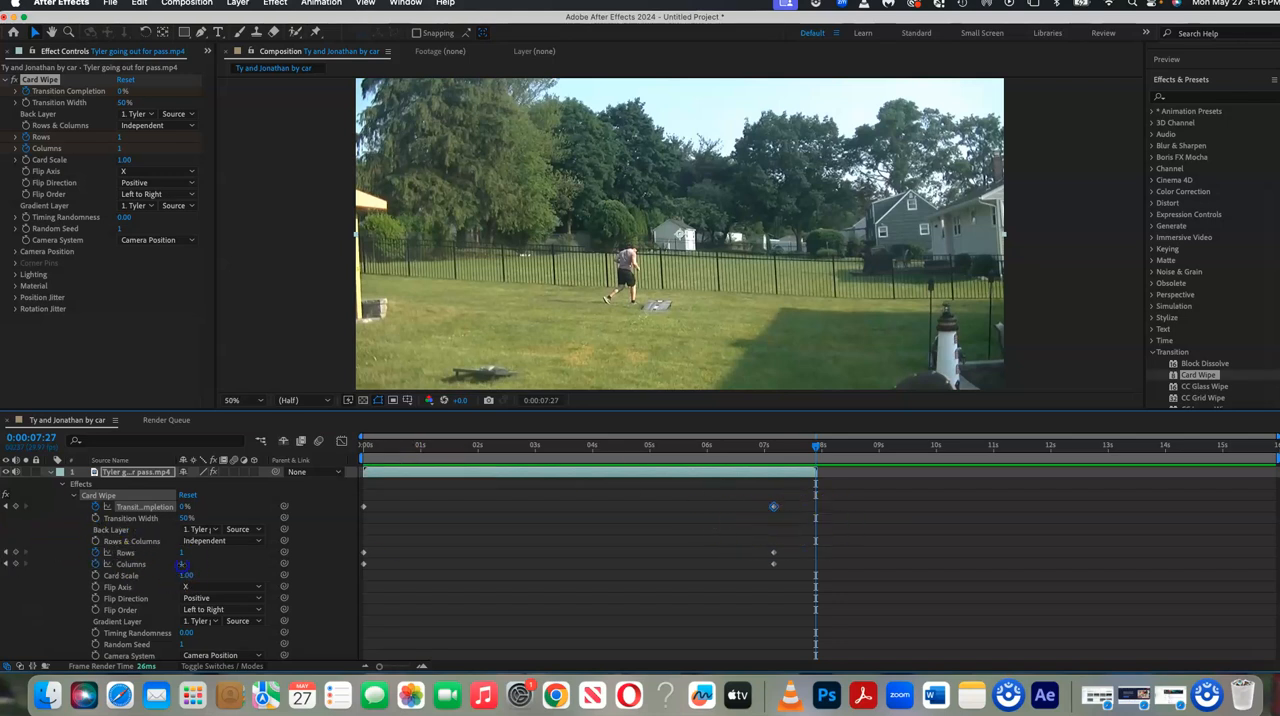
pyautogui.moveTo(182, 564); pyautogui.dragTo(189, 564)
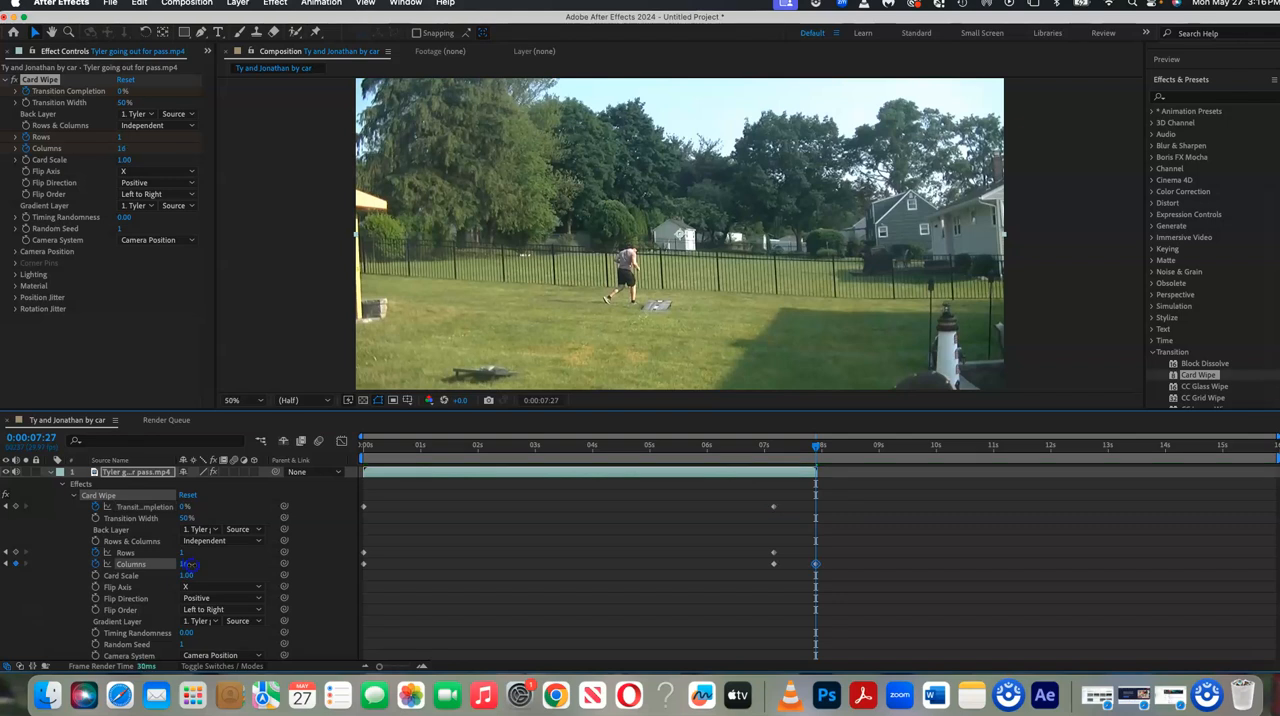
pyautogui.moveTo(183, 554); pyautogui.dragTo(186, 552)
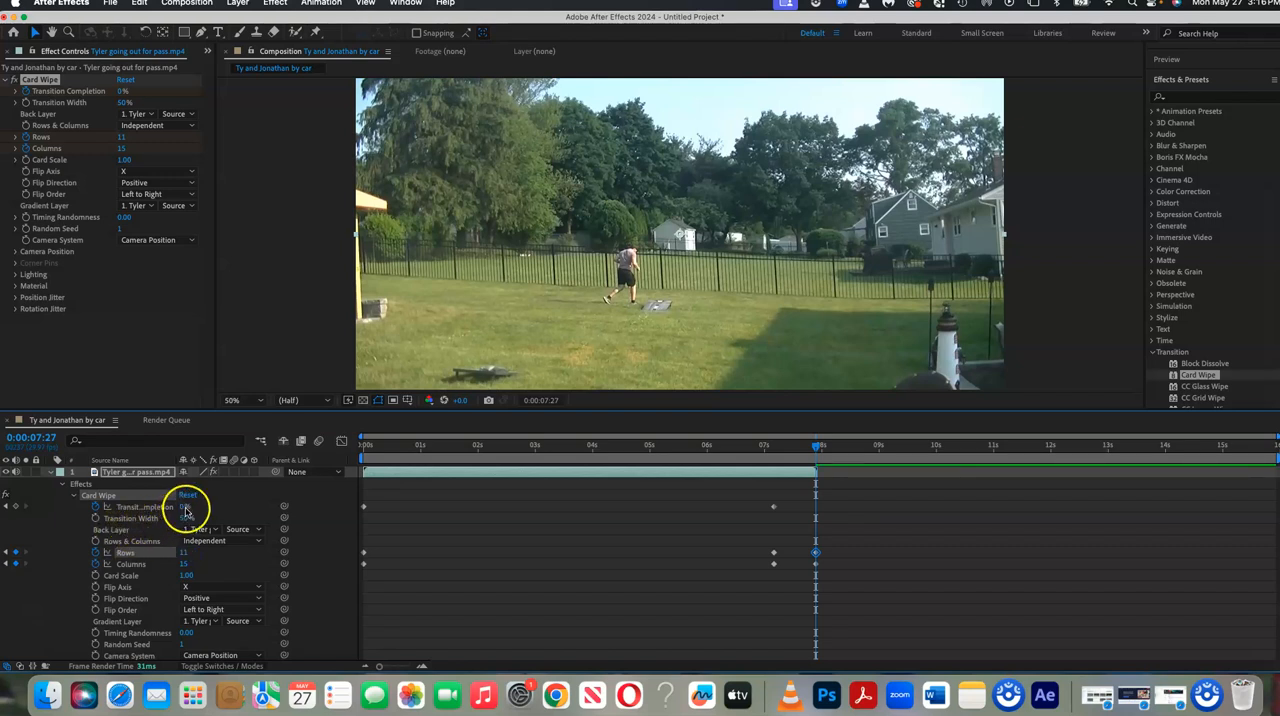
pyautogui.moveTo(185, 510); pyautogui.dragTo(228, 509)
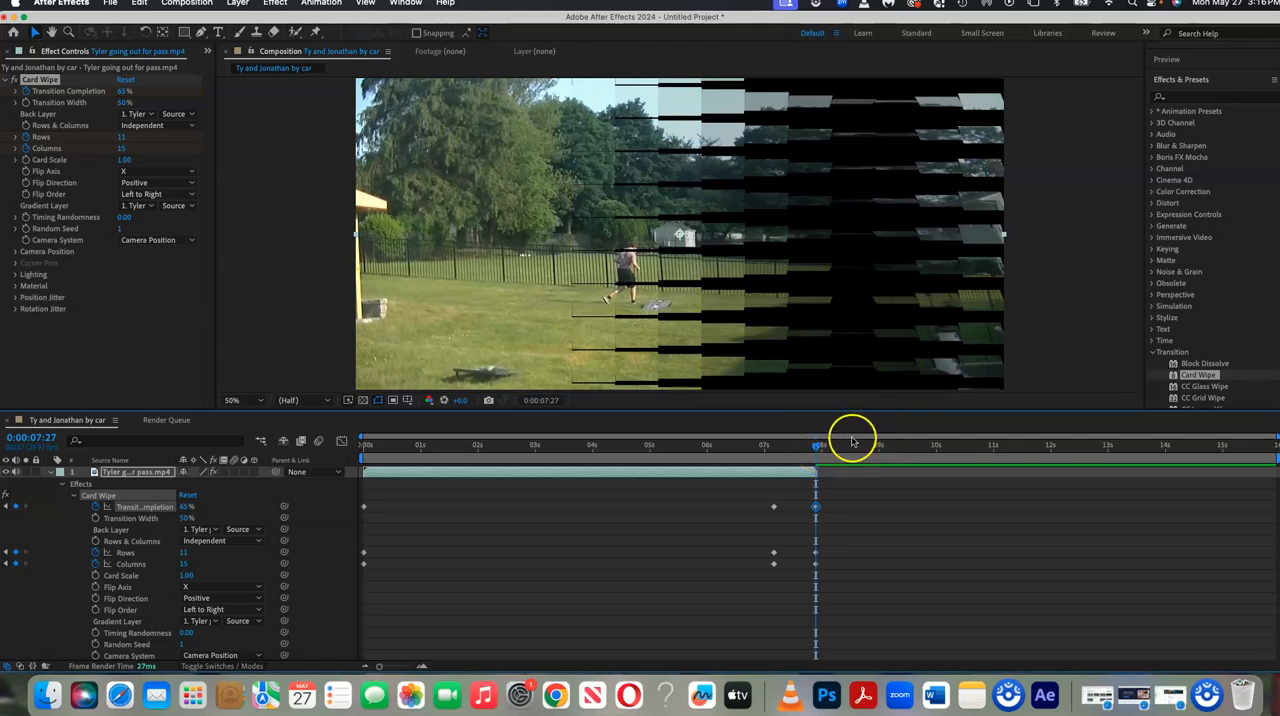
pyautogui.moveTo(817, 450); pyautogui.dragTo(753, 450)
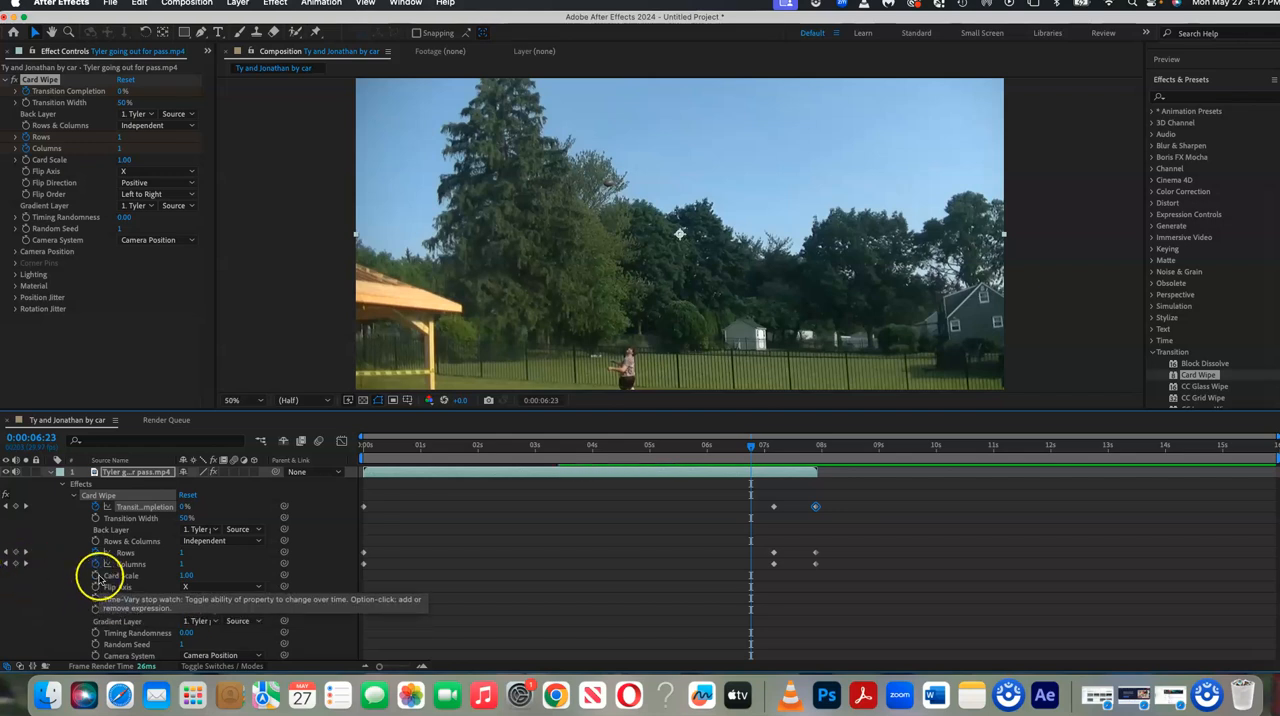
pyautogui.click(95, 588)
pyautogui.click(96, 600)
pyautogui.click(96, 600)
pyautogui.click(96, 588)
pyautogui.click(96, 577)
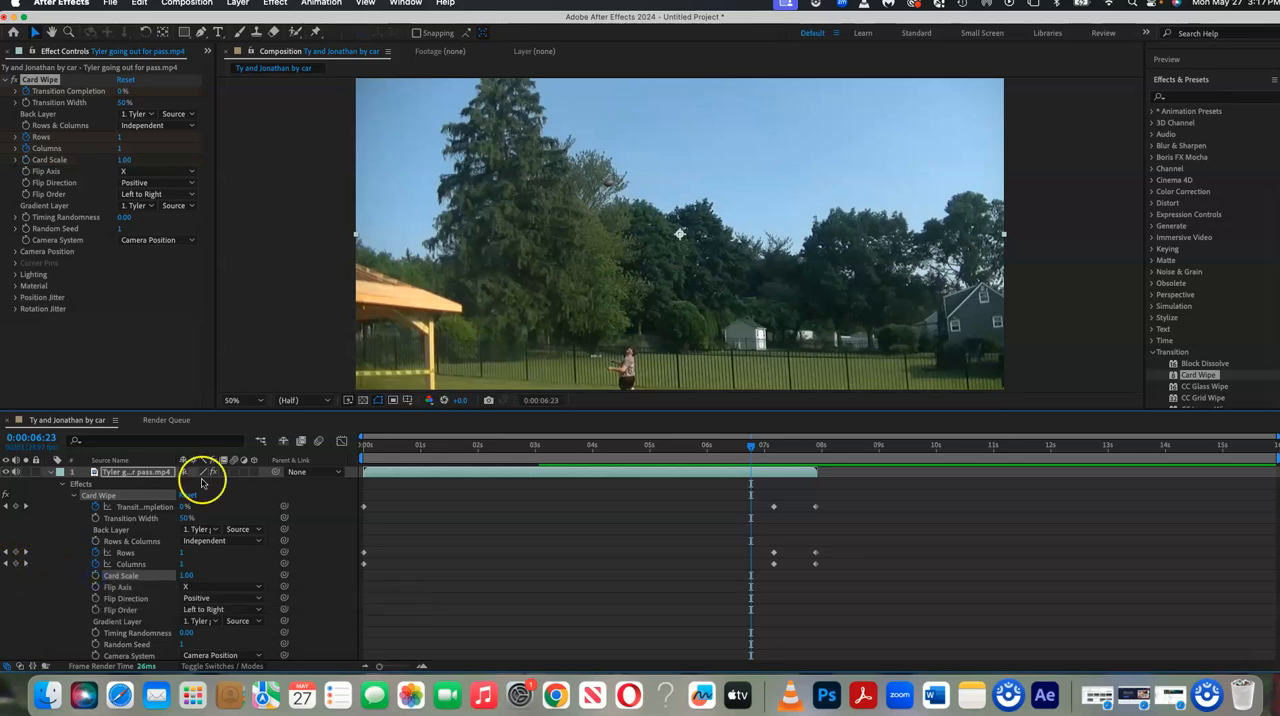
# Preview the composition from the start through the Card Wipe transition into the car clip, and stop playback.
pyautogui.moveTo(755, 452); pyautogui.dragTo(358, 453)
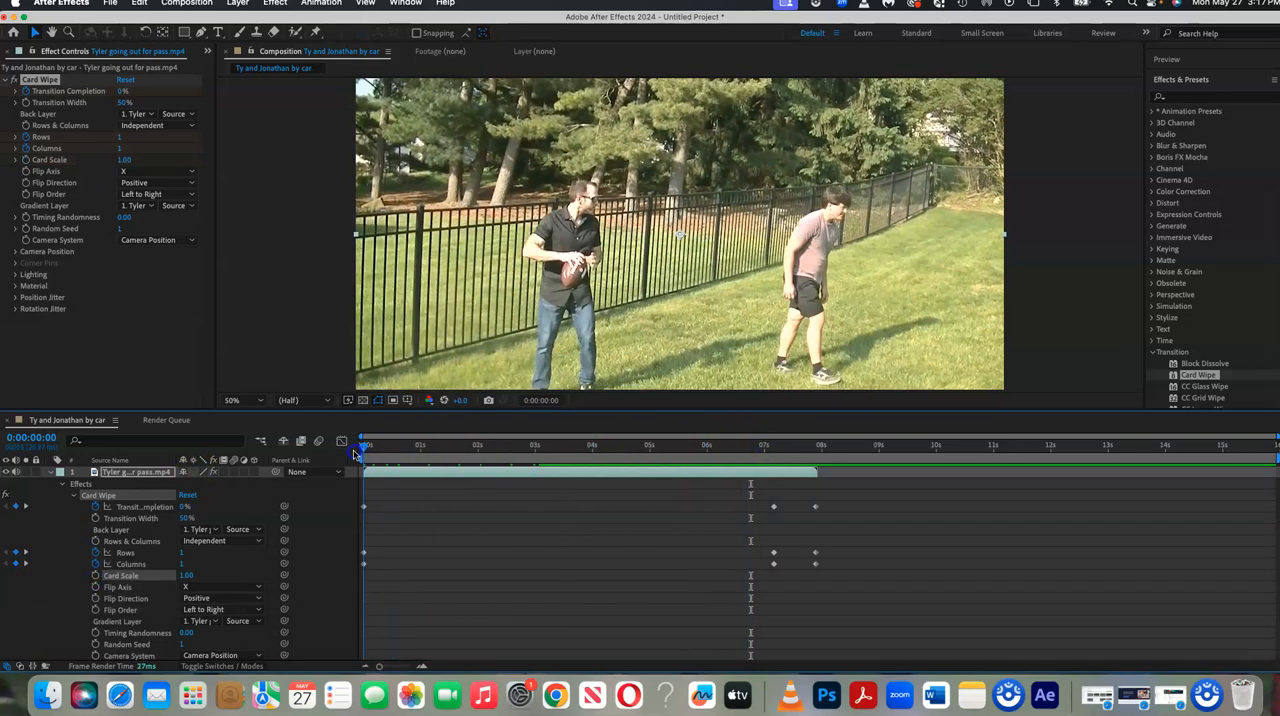
pyautogui.click(1193, 82)
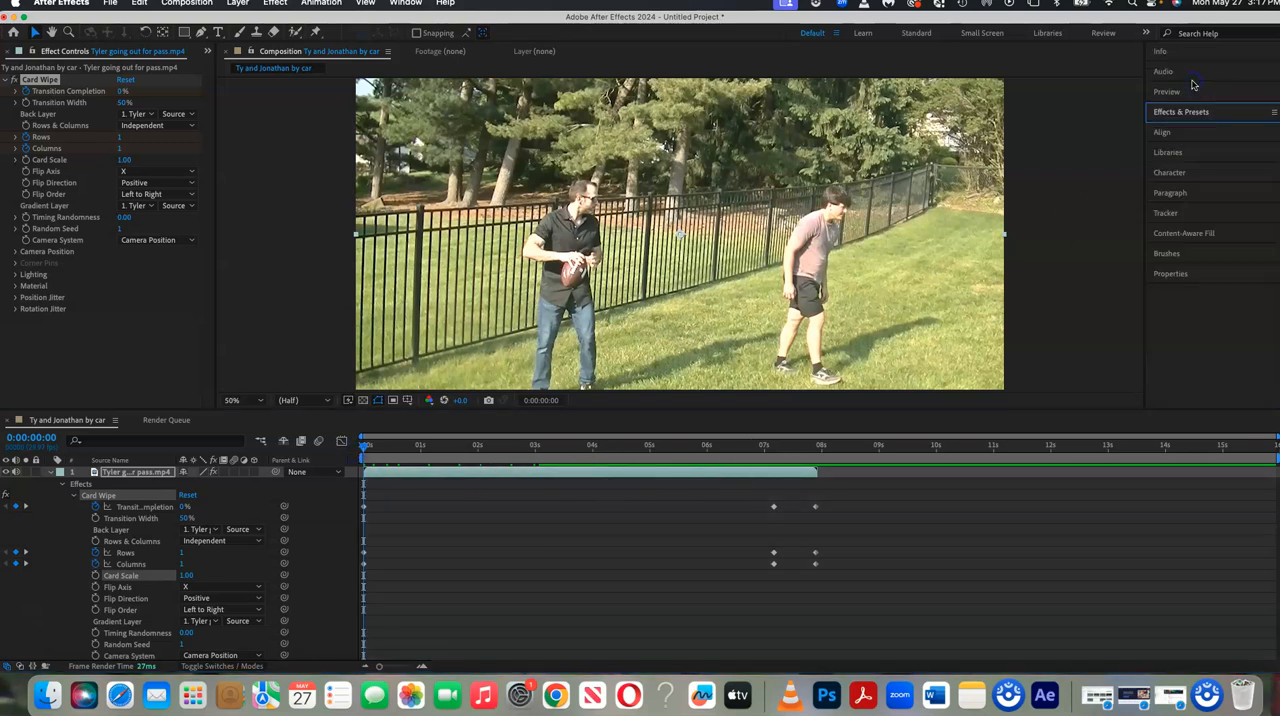
pyautogui.click(1190, 92)
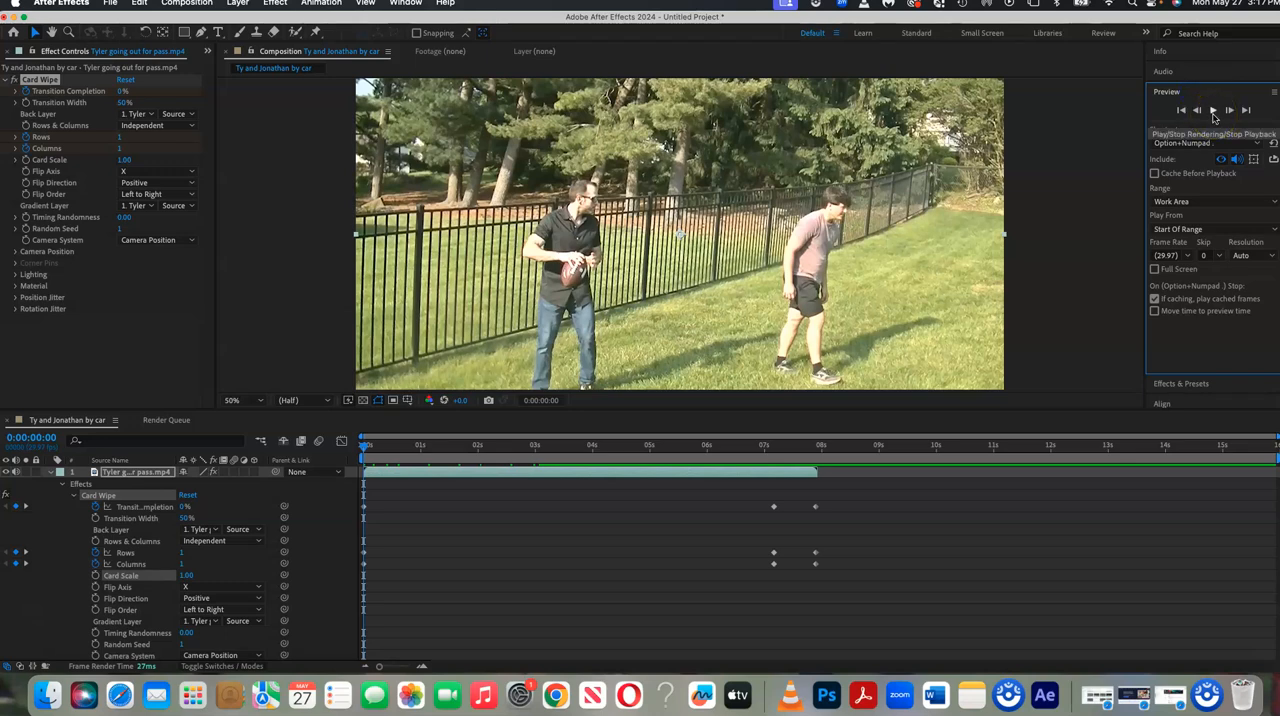
pyautogui.click(1213, 115)
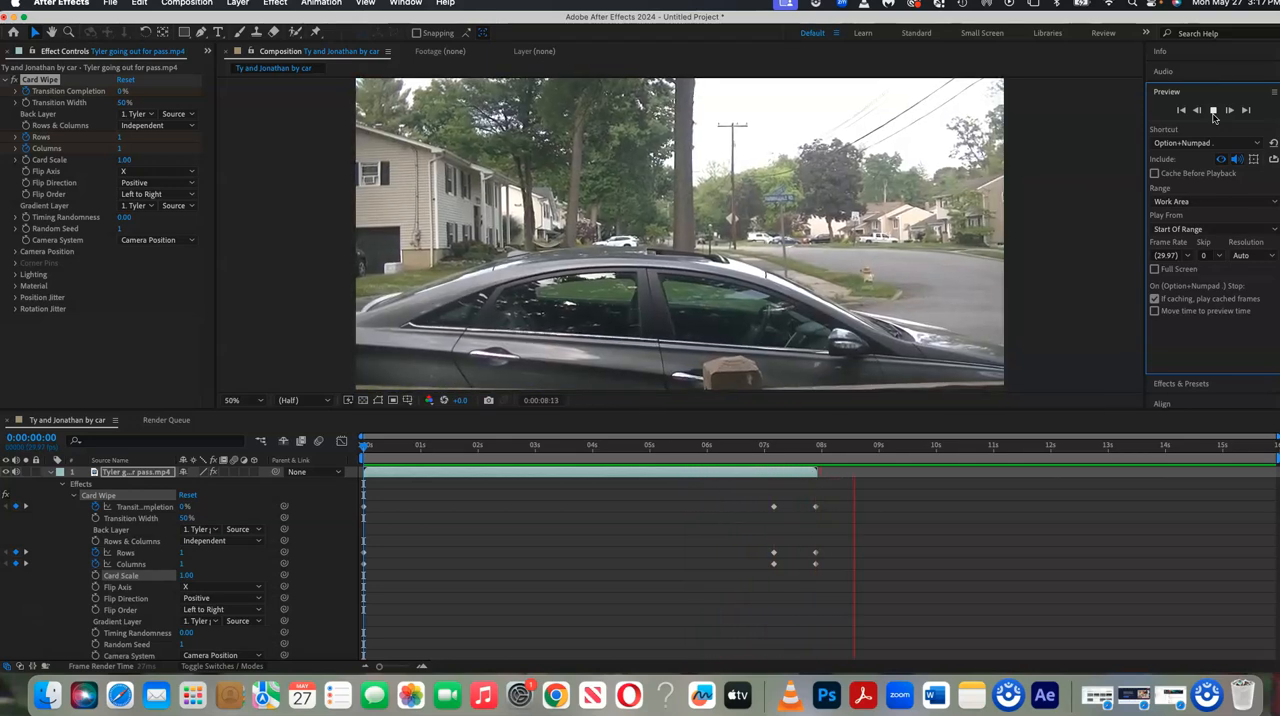
pyautogui.click(1214, 115)
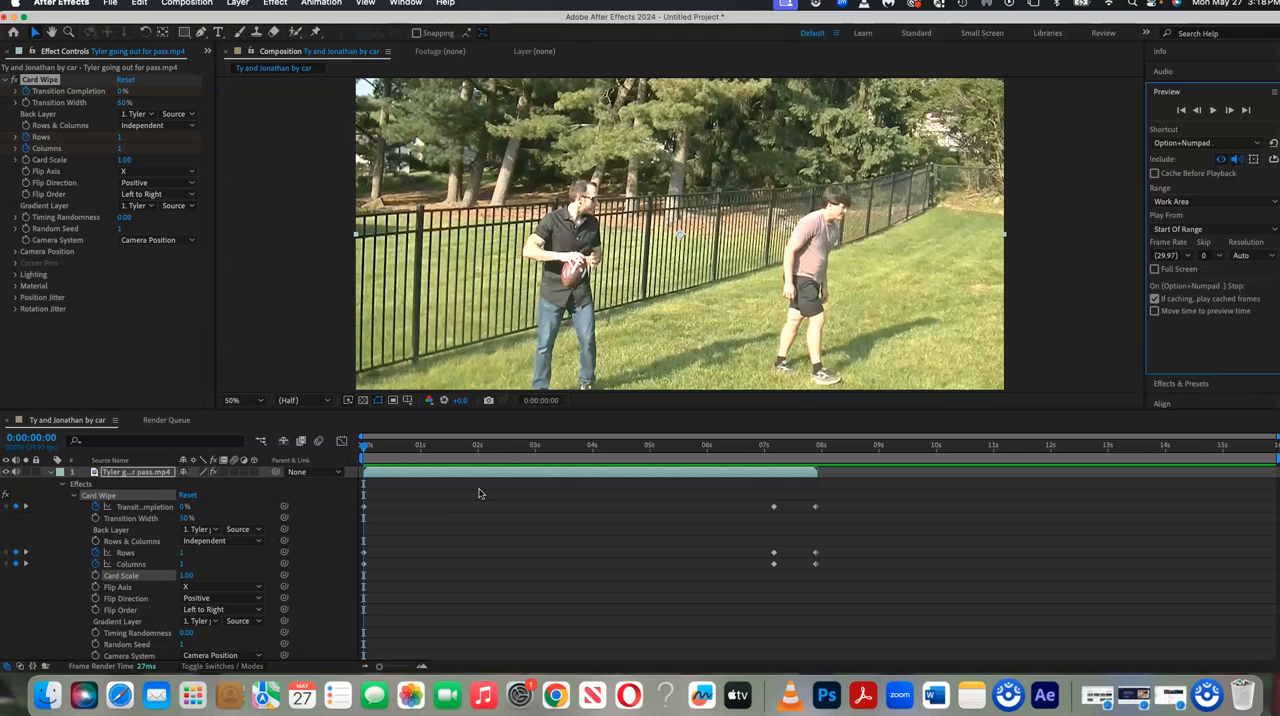
pyautogui.click(510, 489)
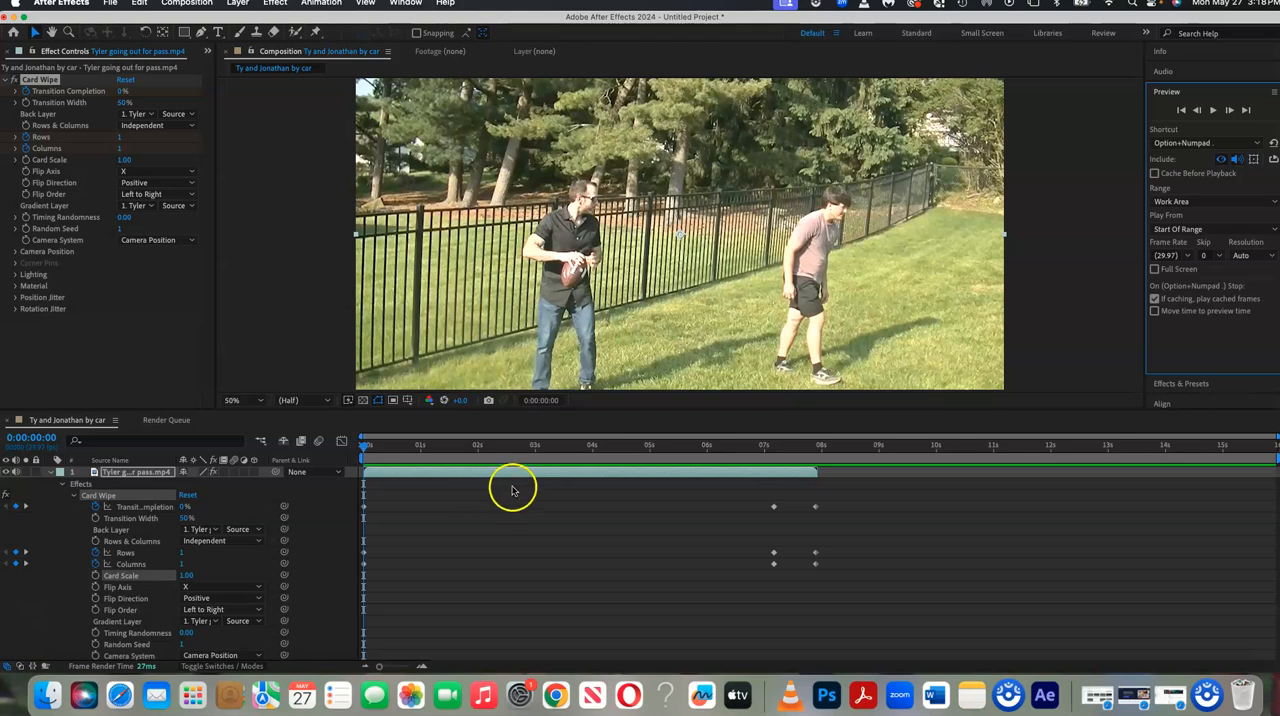